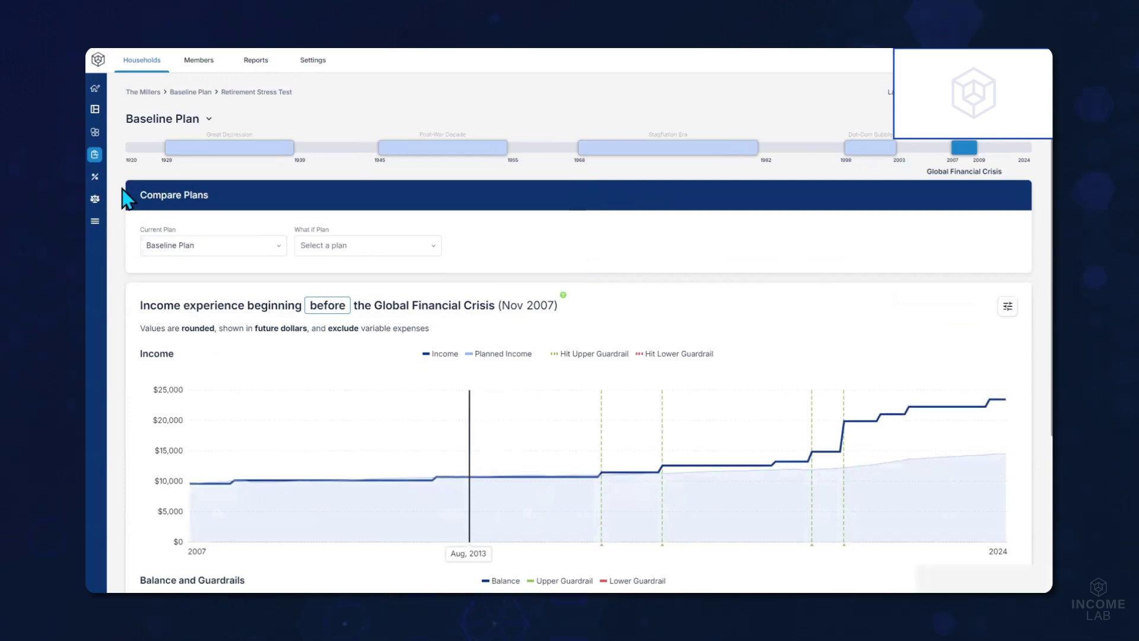
- Open the Baseline Plan's Tax Lab and view the full table of tax strategies
{"action": "left_click", "coordinate": [95, 177]}
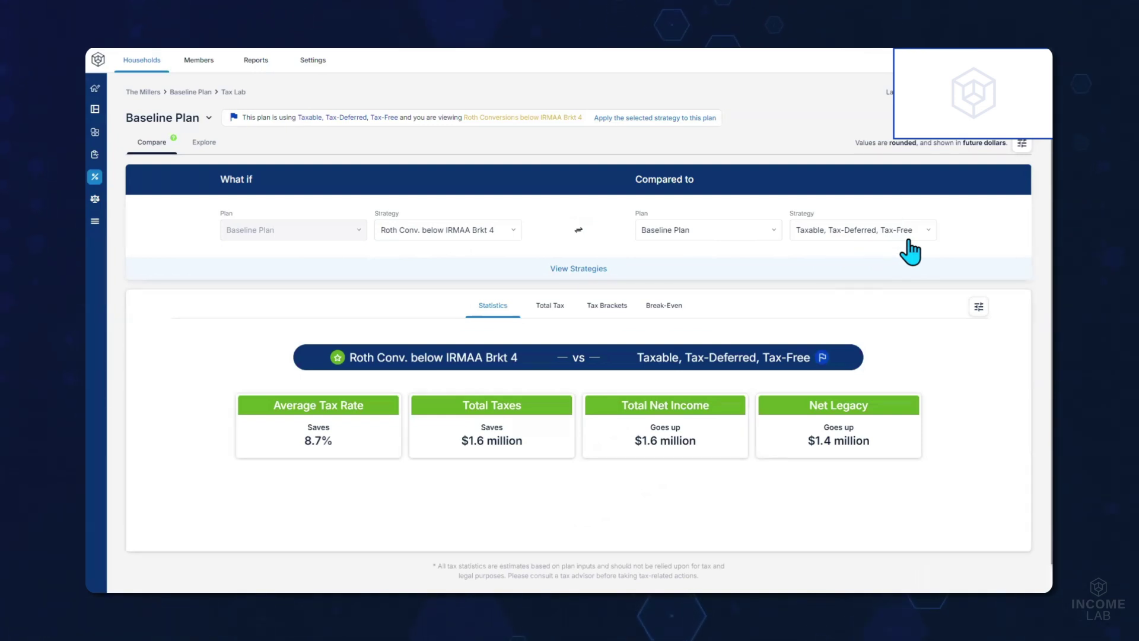
{"action": "left_click", "coordinate": [509, 234]}
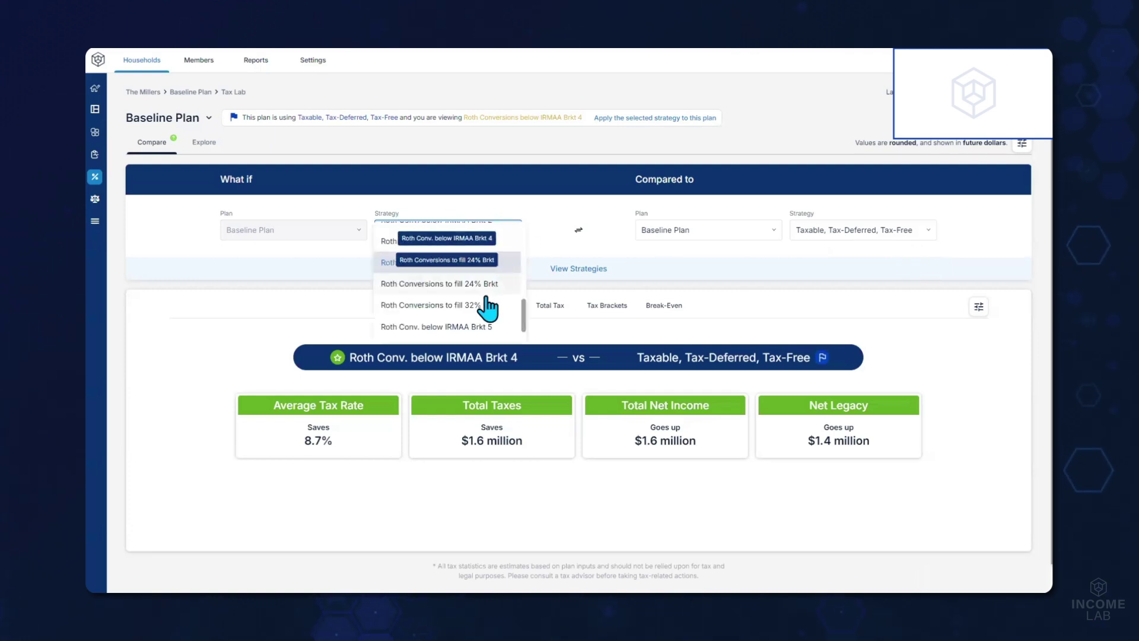
{"action": "scroll", "coordinate": [487, 279], "scroll_direction": "down", "scroll_amount": 2}
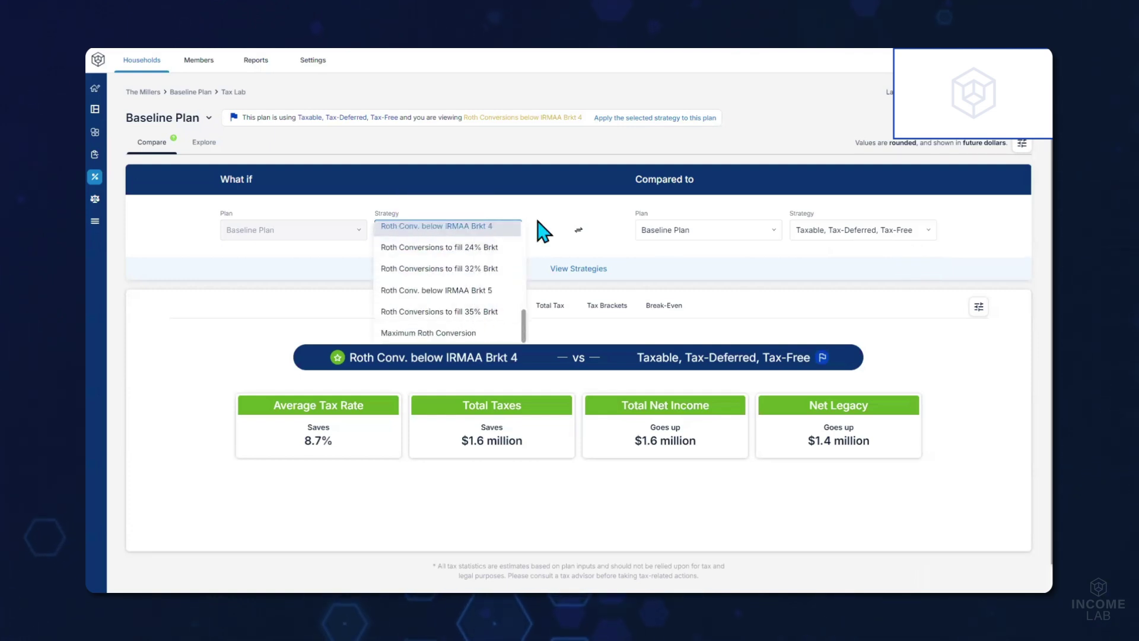
{"action": "left_click", "coordinate": [575, 272]}
{"action": "left_click", "coordinate": [576, 272]}
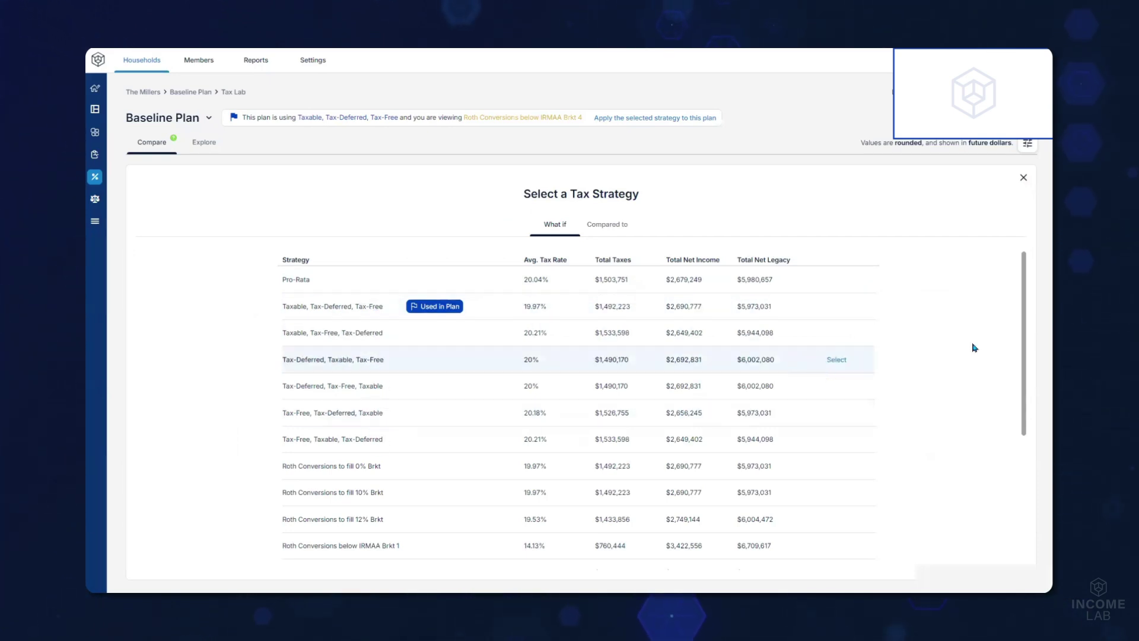
- Scroll through the strategy table, review the Compared to side's strategies, then close the table
{"action": "scroll", "coordinate": [1021, 356], "scroll_direction": "down", "scroll_amount": 1}
{"action": "scroll", "coordinate": [1020, 392], "scroll_direction": "down", "scroll_amount": 5}
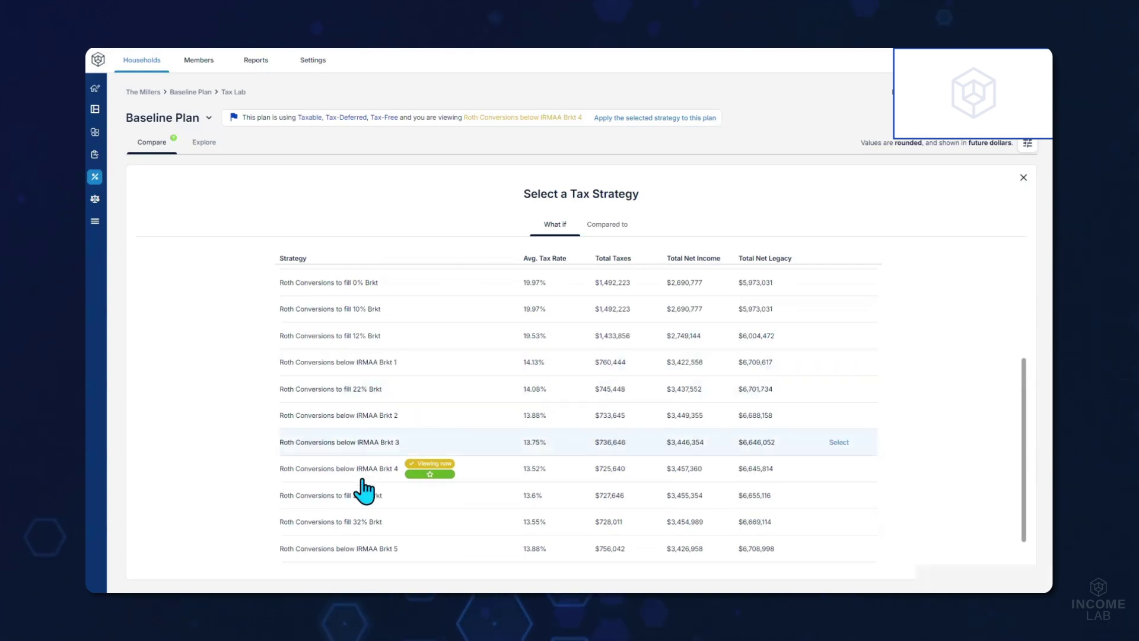
{"action": "scroll", "coordinate": [362, 475], "scroll_direction": "down", "scroll_amount": 1}
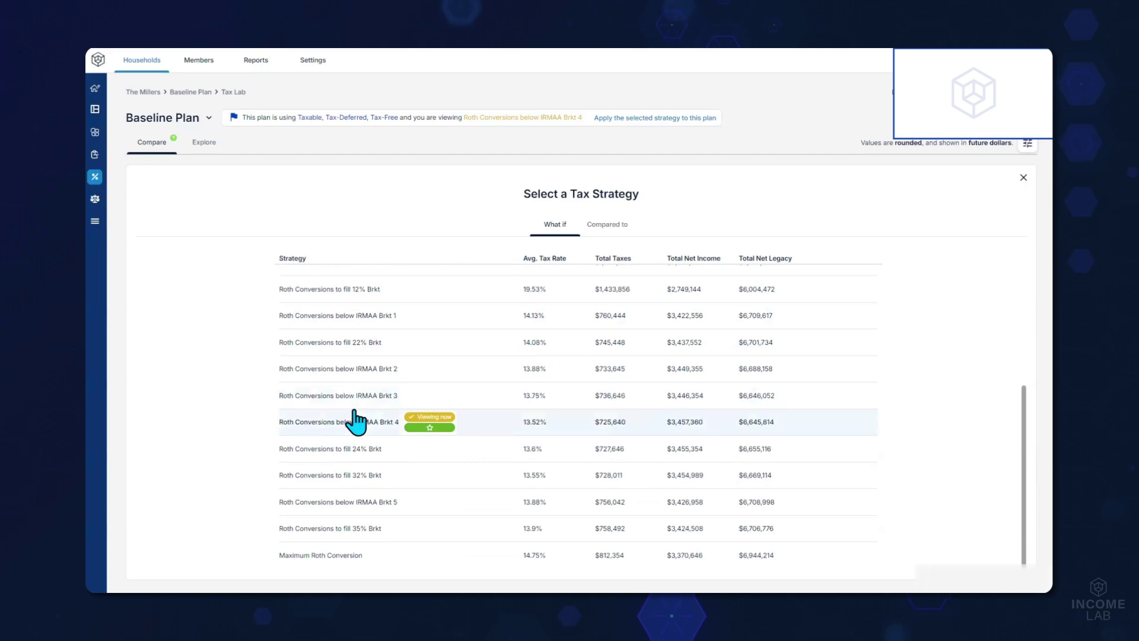
{"action": "scroll", "coordinate": [359, 423], "scroll_direction": "up", "scroll_amount": 1}
{"action": "scroll", "coordinate": [359, 422], "scroll_direction": "up", "scroll_amount": 4}
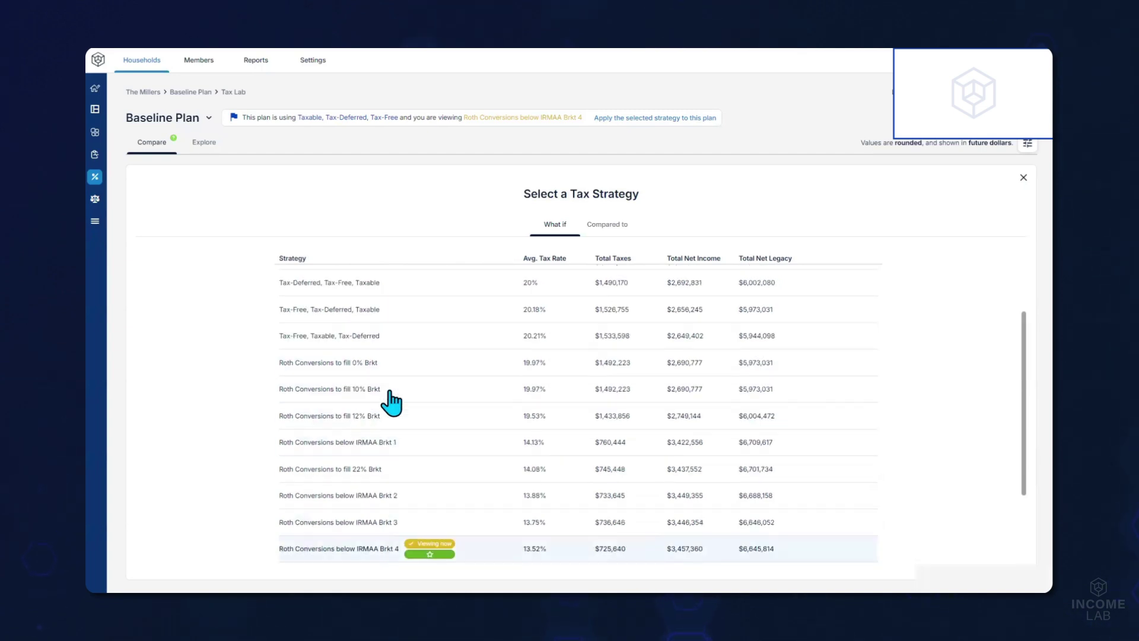
{"action": "left_click", "coordinate": [610, 223]}
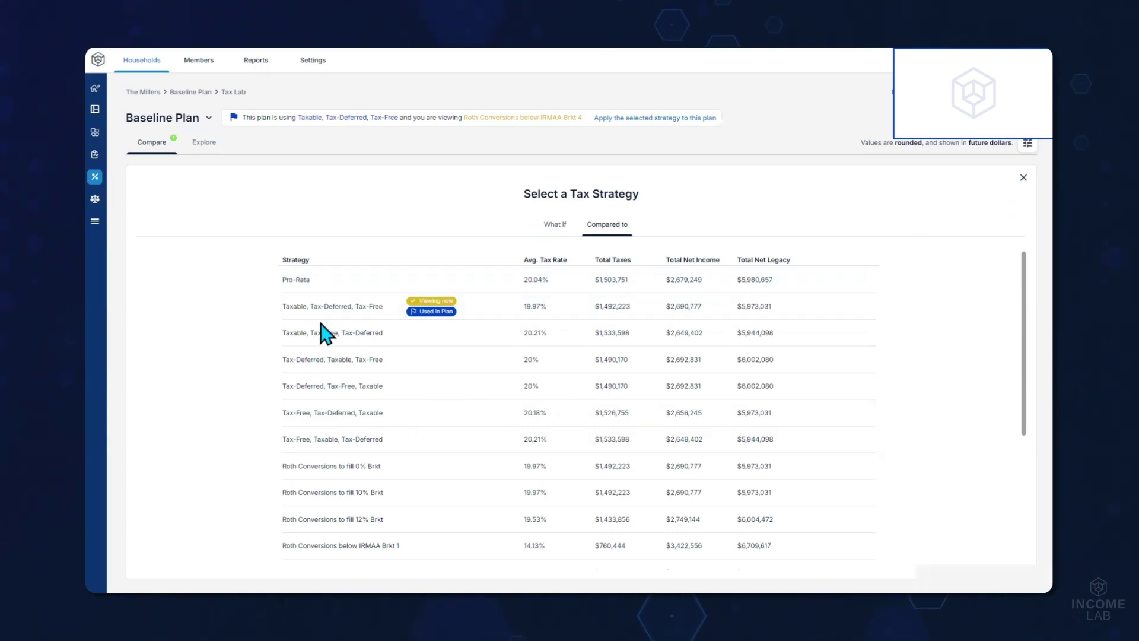
{"action": "key", "text": "Escape"}
{"action": "scroll", "coordinate": [322, 324], "scroll_direction": "down", "scroll_amount": 1}
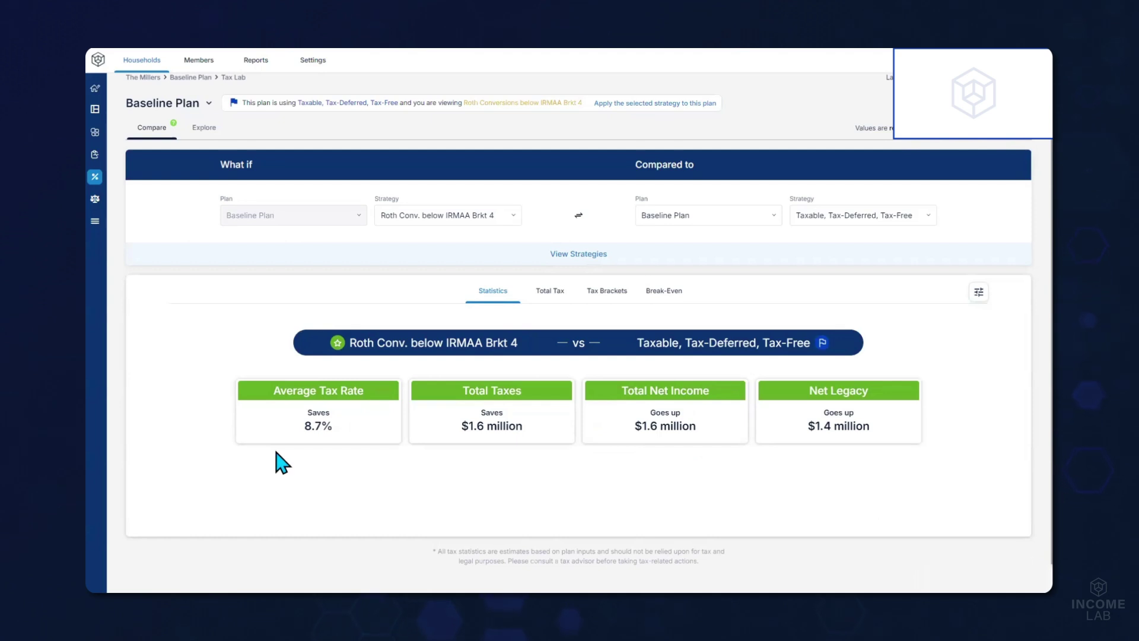
- Expand the Average Tax Rate, Total Taxes, Total Net Income and Net Legacy cards, then collapse Net Legacy
{"action": "left_click", "coordinate": [318, 451]}
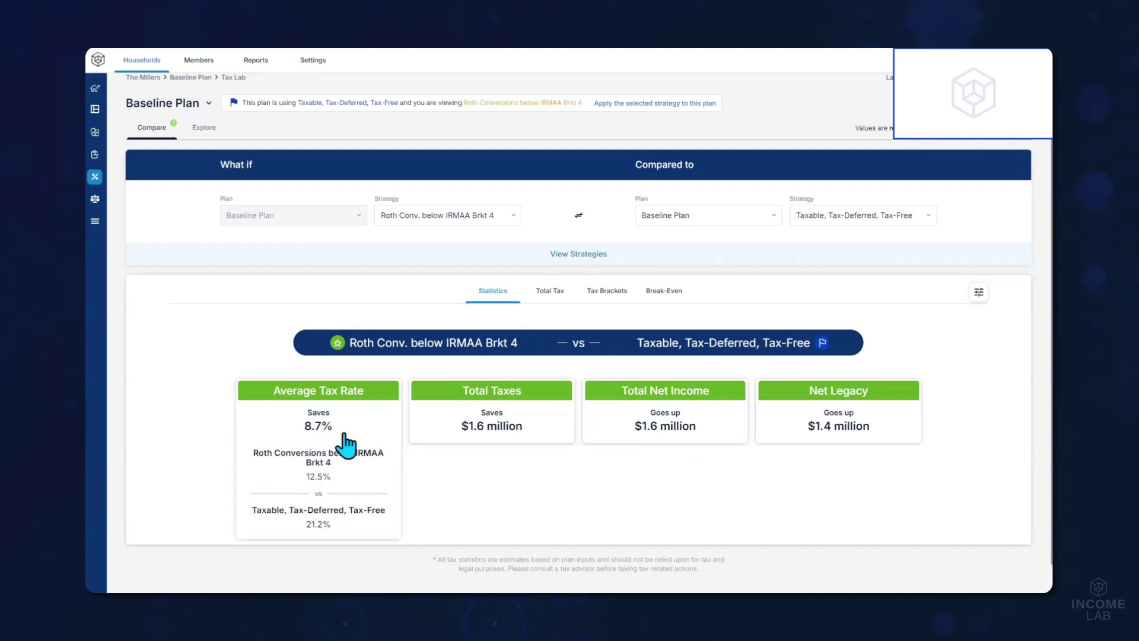
{"action": "left_click", "coordinate": [449, 442]}
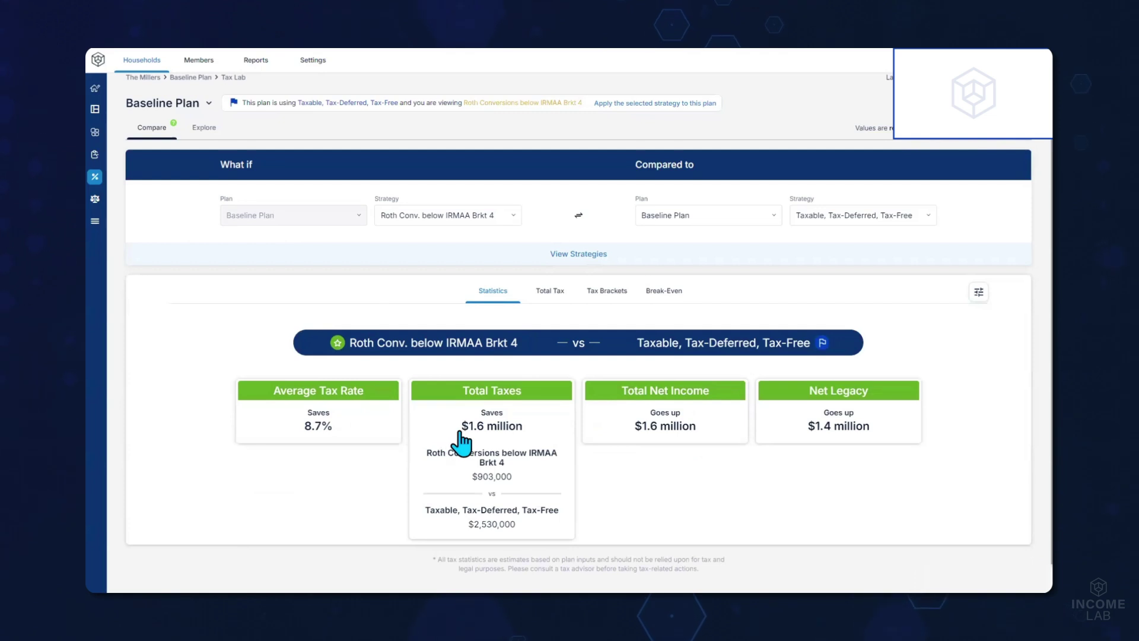
{"action": "left_click", "coordinate": [599, 439]}
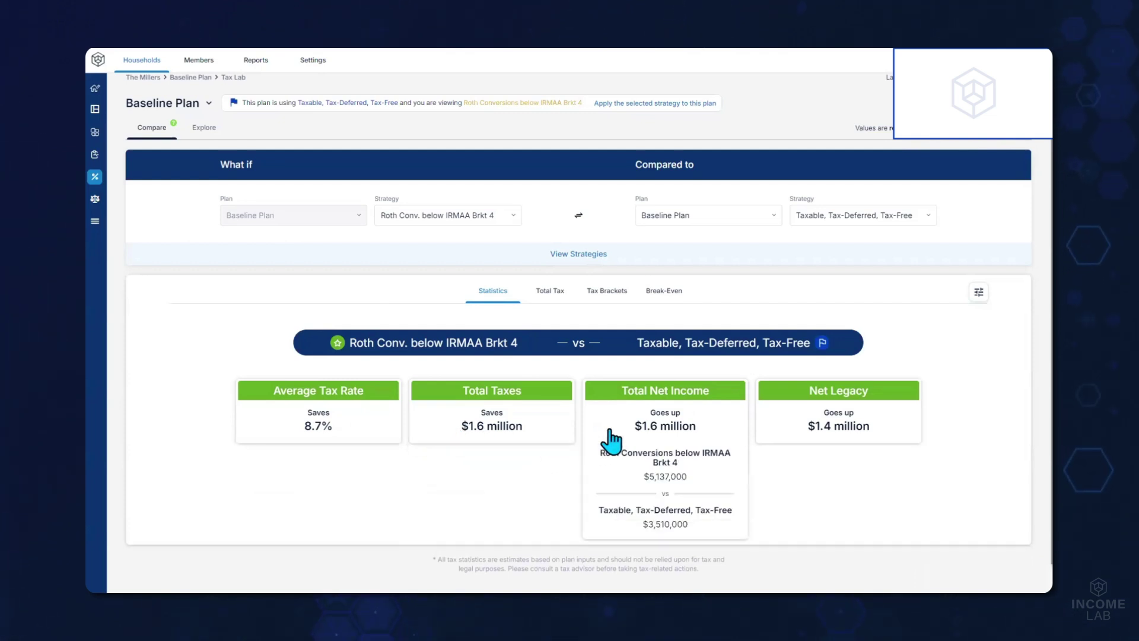
{"action": "left_click", "coordinate": [913, 426]}
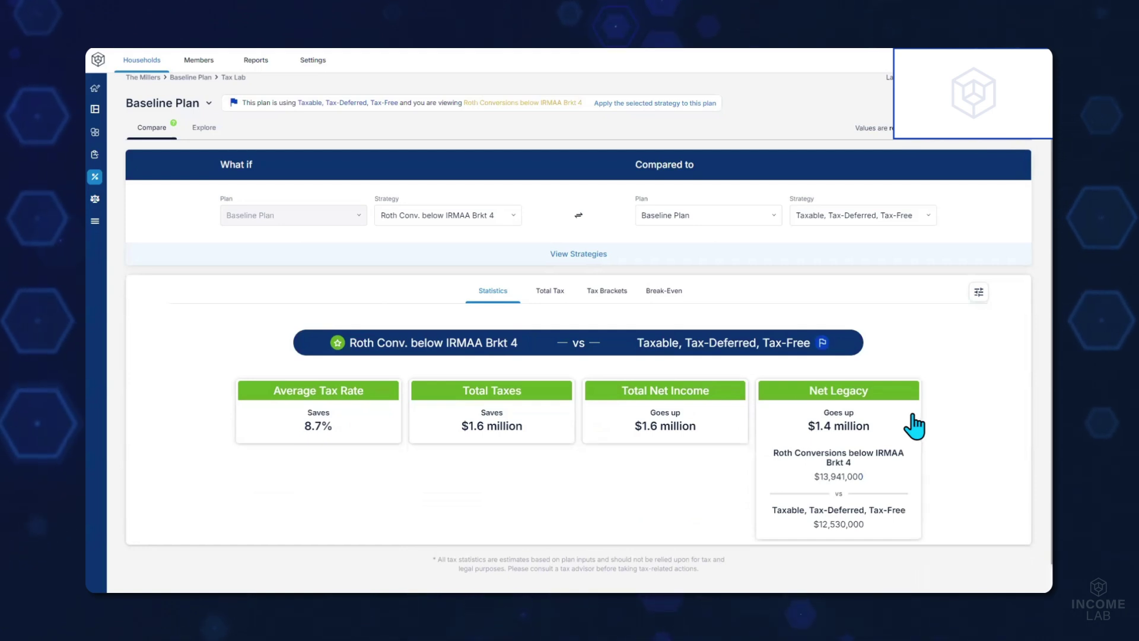
{"action": "left_click", "coordinate": [877, 401]}
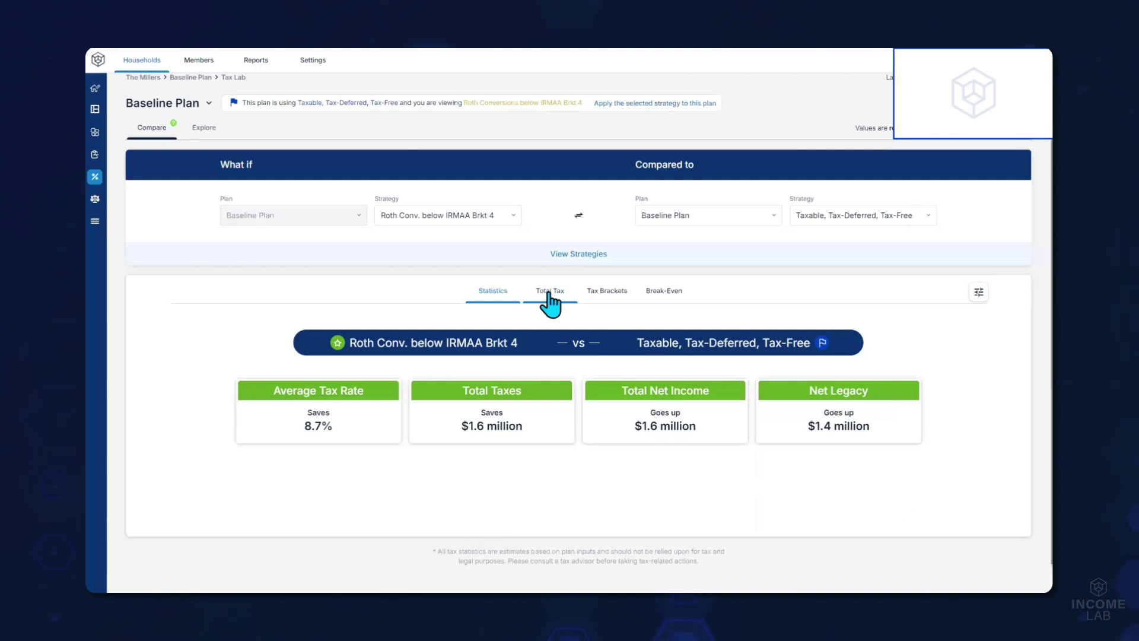
- Chart yearly total taxes for both strategies and expand the yearly table beneath the chart
{"action": "left_click", "coordinate": [549, 291]}
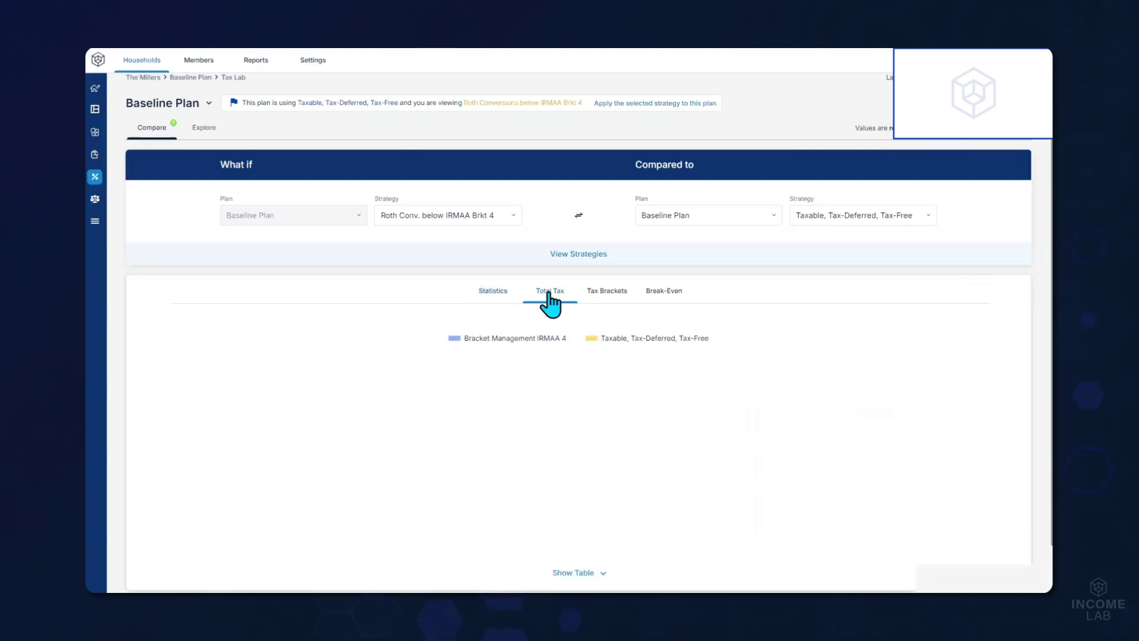
{"action": "scroll", "coordinate": [412, 264], "scroll_direction": "down", "scroll_amount": 1}
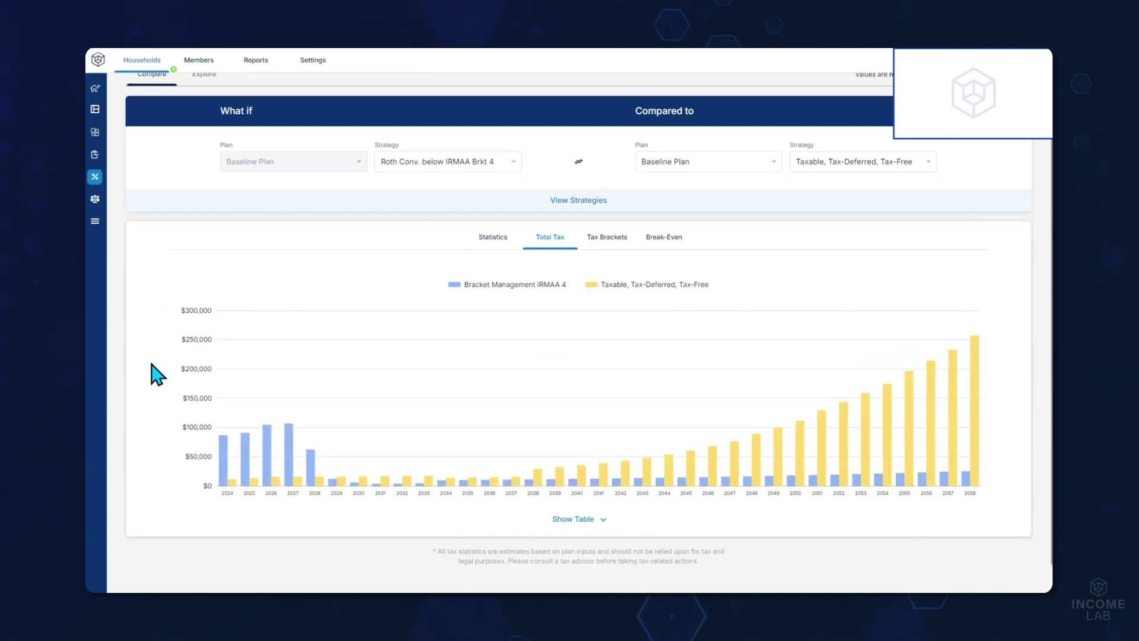
{"action": "mouse_move", "coordinate": [221, 452]}
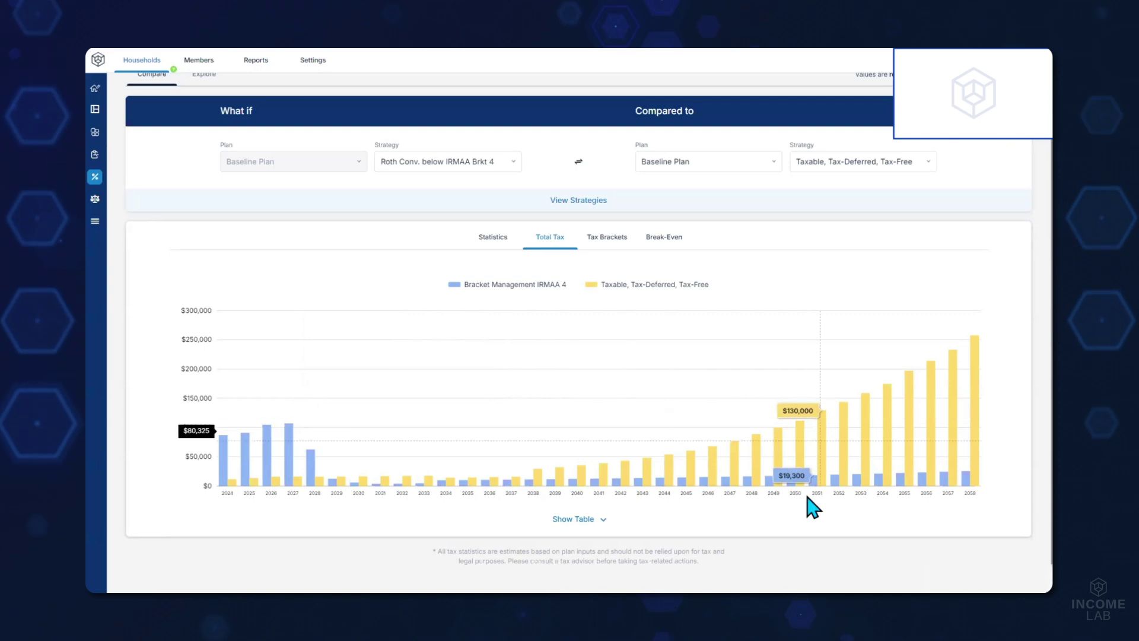
{"action": "left_click", "coordinate": [667, 524]}
{"action": "scroll", "coordinate": [617, 386], "scroll_direction": "down", "scroll_amount": 4}
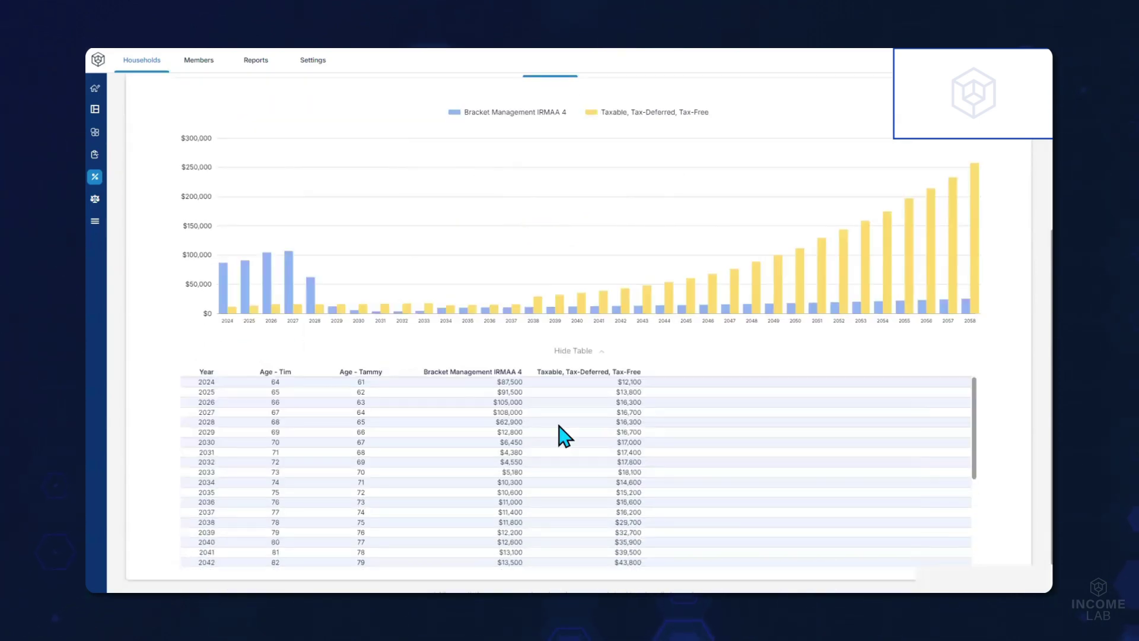
{"action": "scroll", "coordinate": [539, 423], "scroll_direction": "down", "scroll_amount": 2}
{"action": "scroll", "coordinate": [540, 423], "scroll_direction": "up", "scroll_amount": 2}
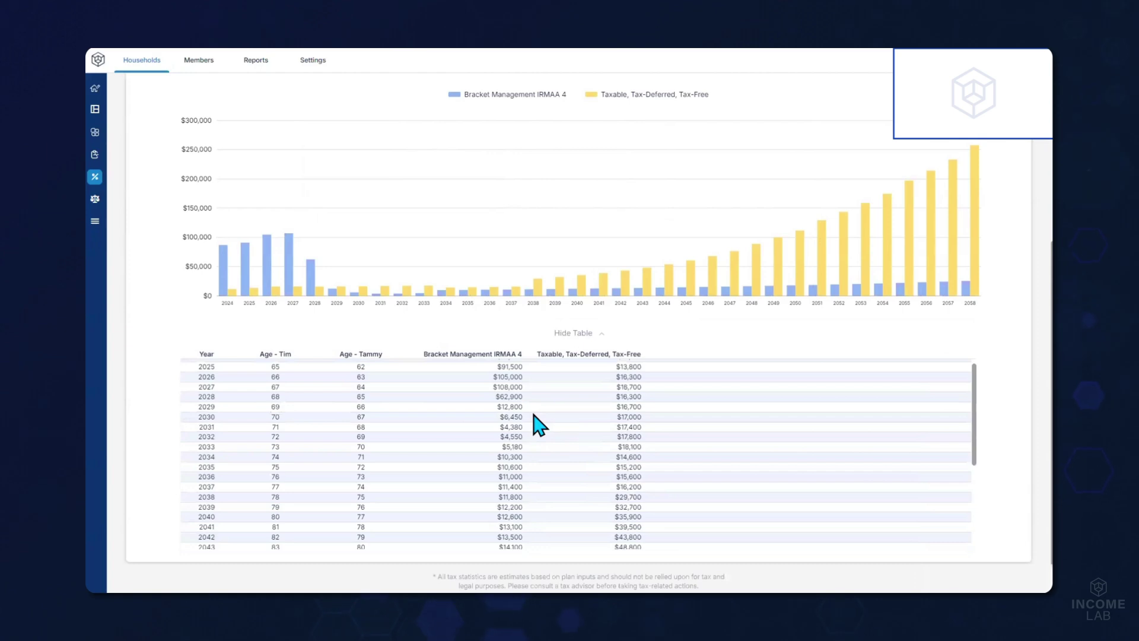
{"action": "scroll", "coordinate": [539, 424], "scroll_direction": "up", "scroll_amount": 5}
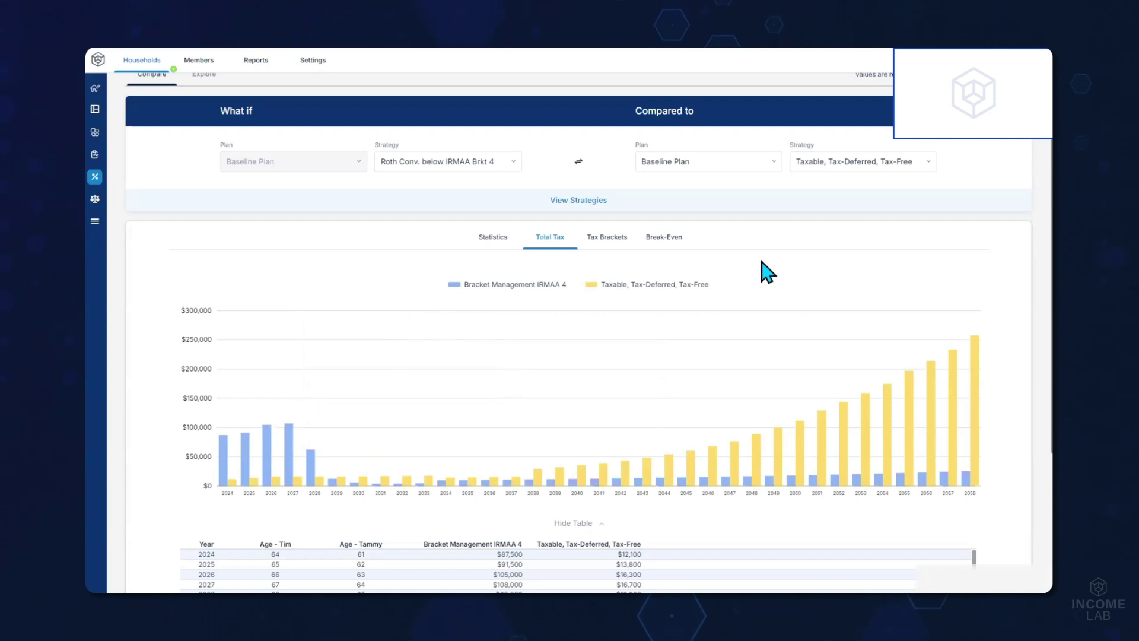
{"action": "left_click", "coordinate": [656, 238]}
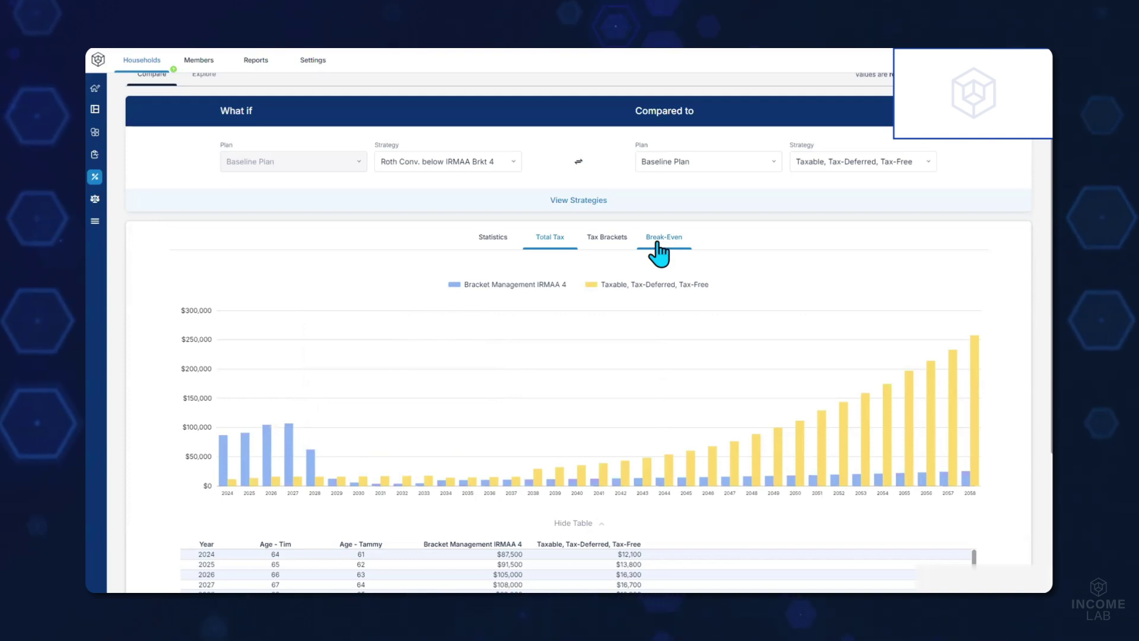
- Show the cumulative taxes Break-Even chart and inspect the break-even point
{"action": "left_click", "coordinate": [659, 240]}
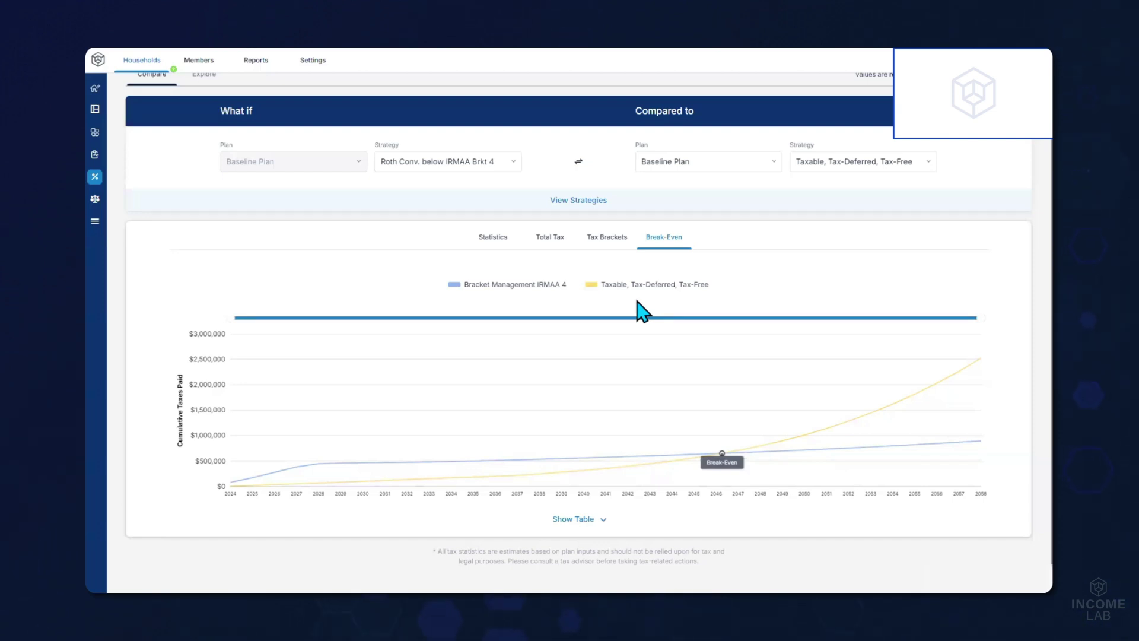
{"action": "mouse_move", "coordinate": [723, 455]}
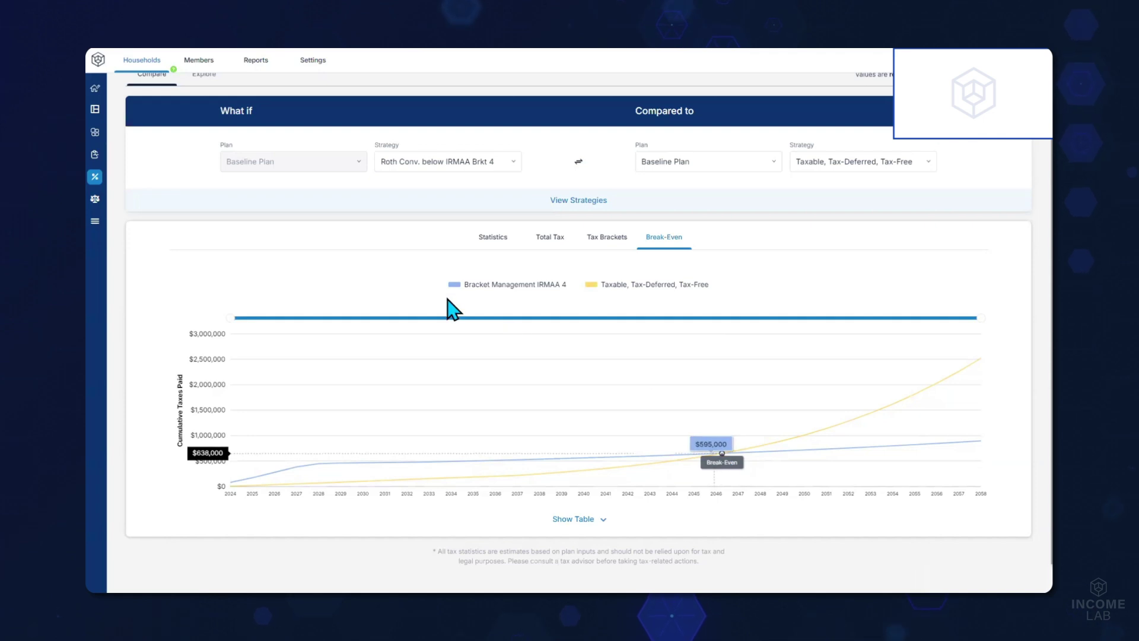
{"action": "scroll", "coordinate": [367, 271], "scroll_direction": "up", "scroll_amount": 2}
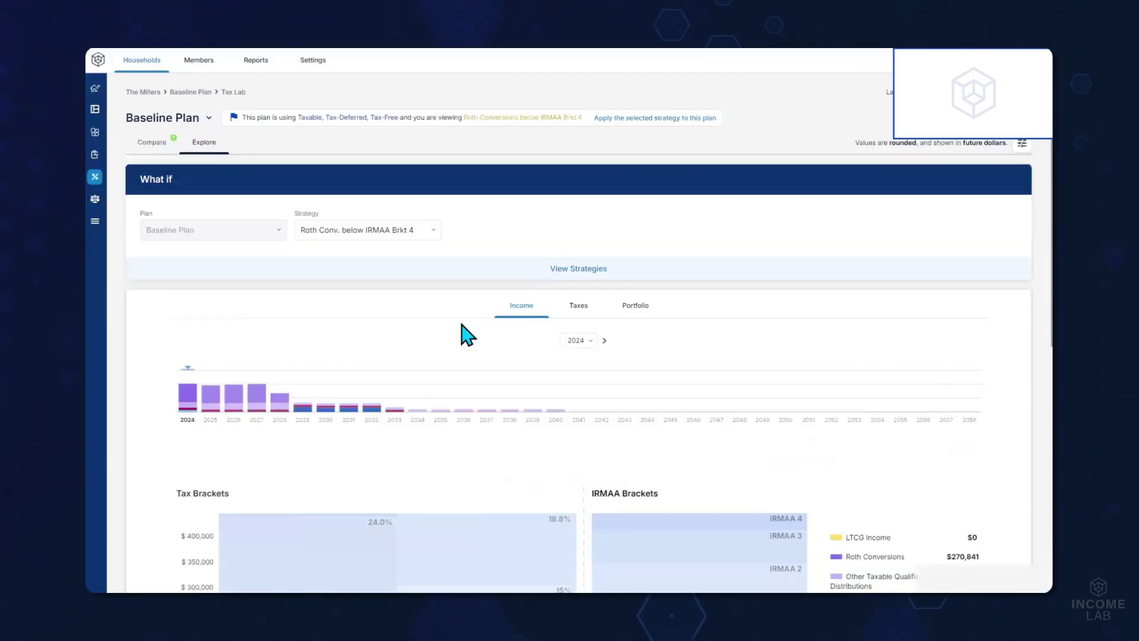
{"action": "scroll", "coordinate": [496, 327], "scroll_direction": "down", "scroll_amount": 1}
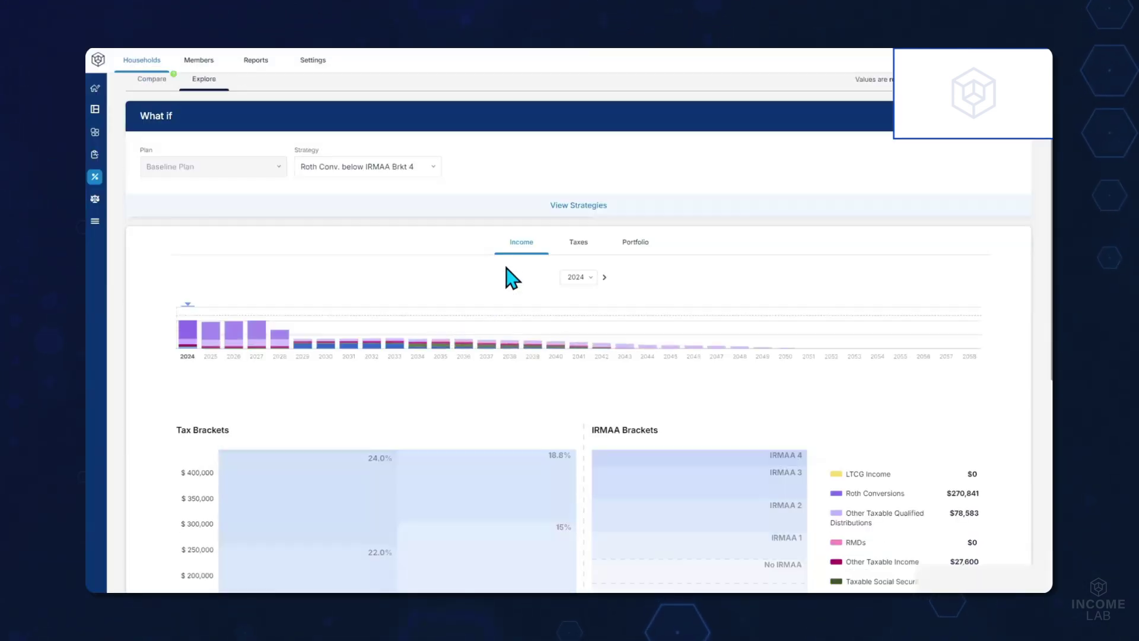
{"action": "left_click", "coordinate": [574, 277]}
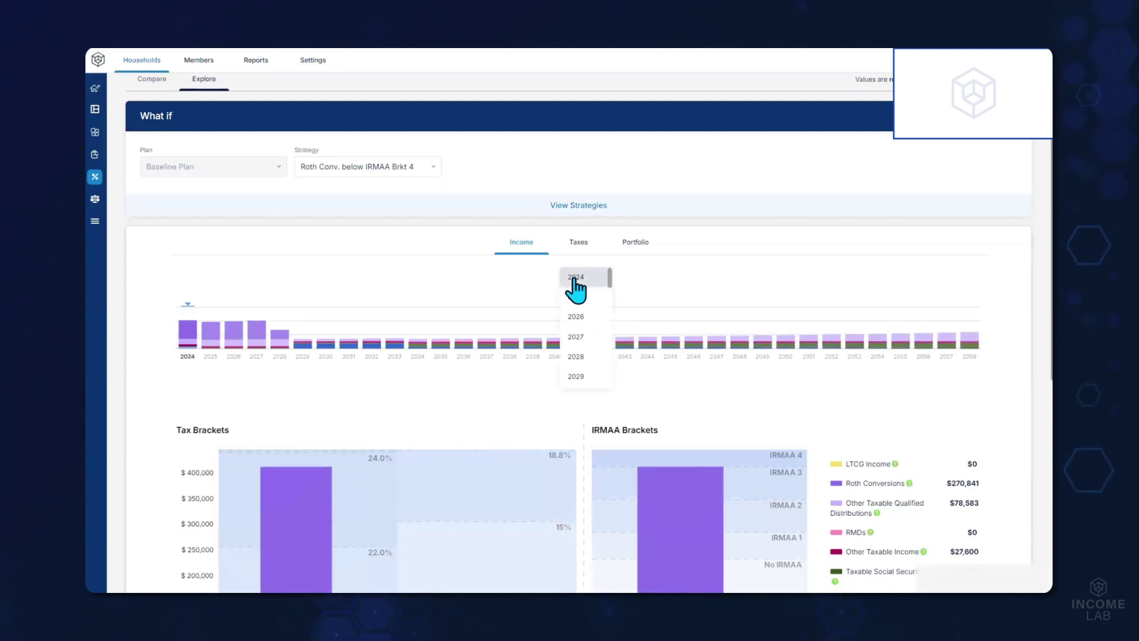
{"action": "scroll", "coordinate": [504, 356], "scroll_direction": "down", "scroll_amount": 3}
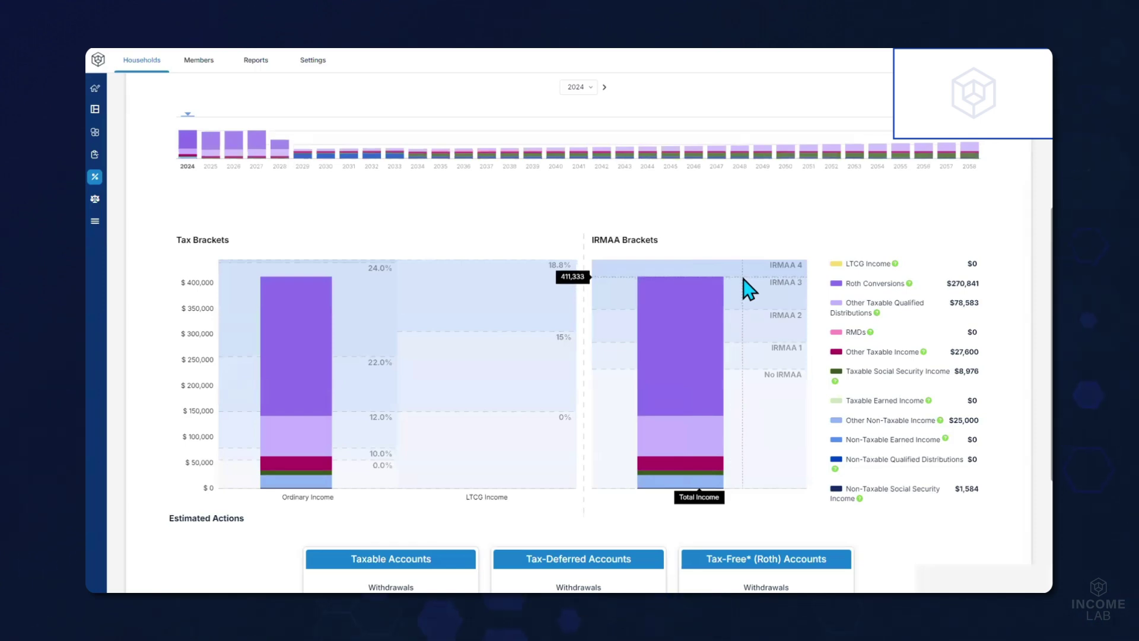
- Highlight the Estimated Actions: $25,000 taxable withdrawal, $11,000 tax-deferred, $271,000 Roth, 270,841 conversions
{"action": "scroll", "coordinate": [817, 475], "scroll_direction": "down", "scroll_amount": 1}
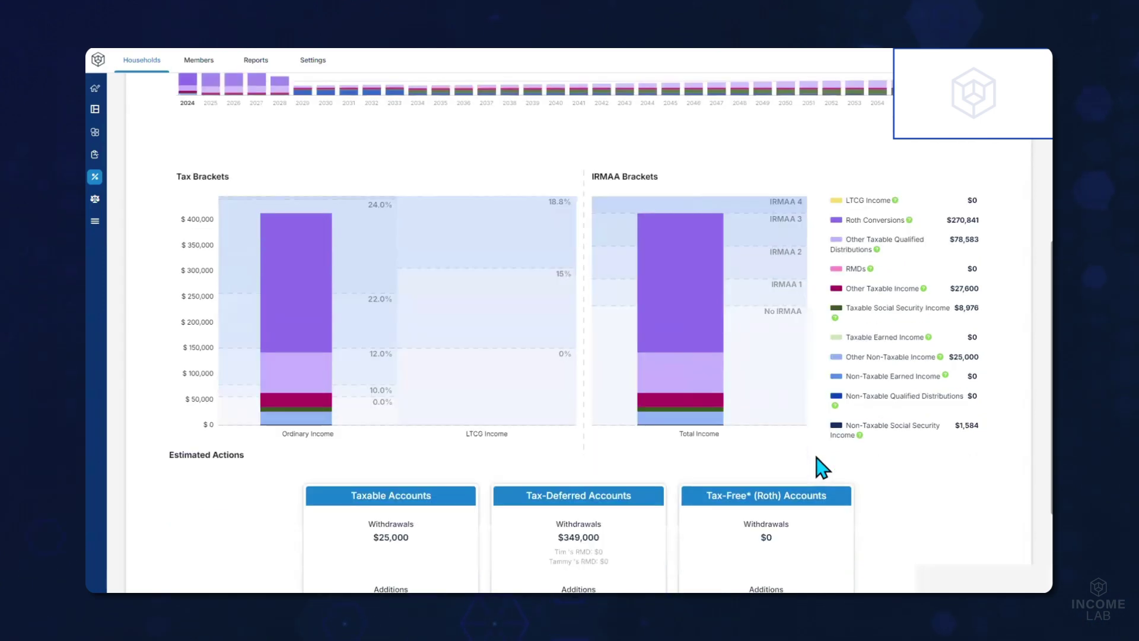
{"action": "scroll", "coordinate": [830, 451], "scroll_direction": "down", "scroll_amount": 2}
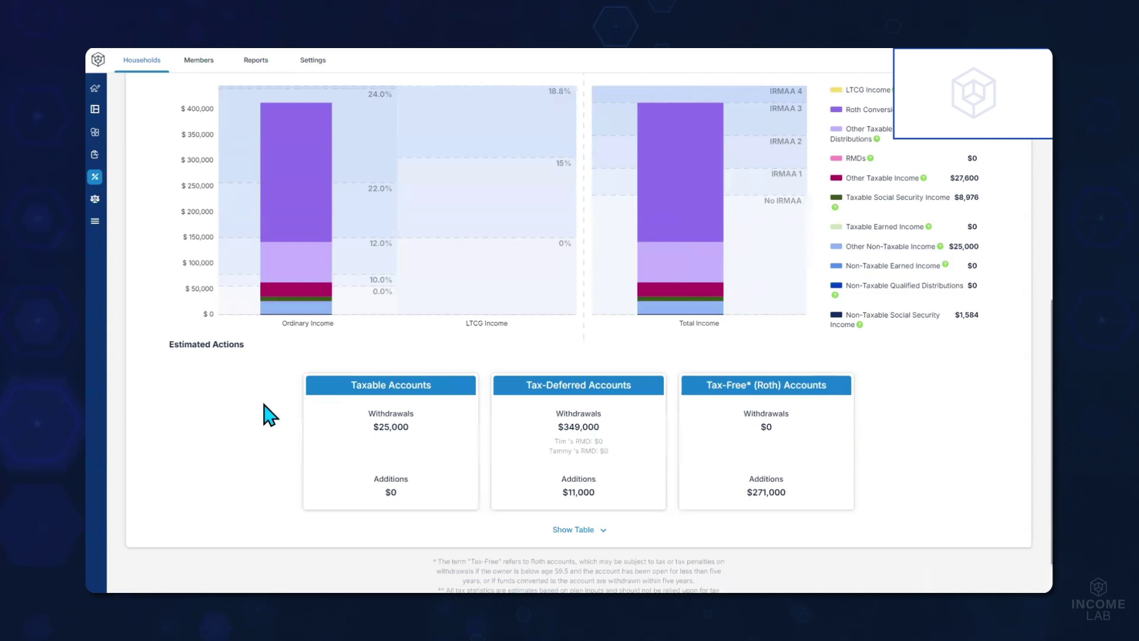
{"action": "scroll", "coordinate": [270, 415], "scroll_direction": "down", "scroll_amount": 1}
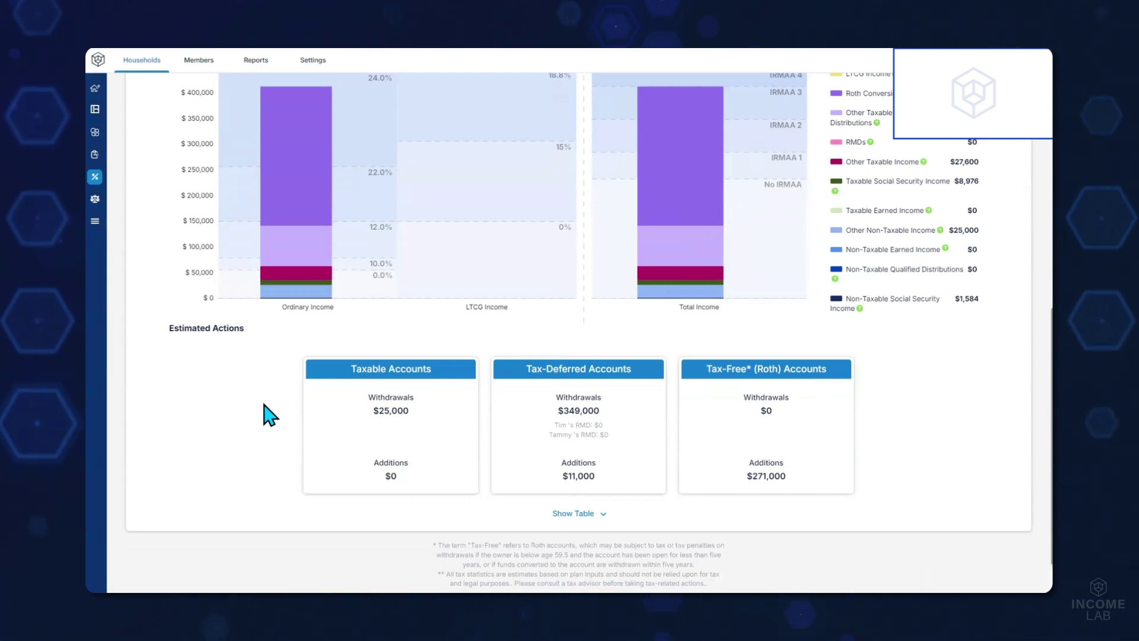
{"action": "left_click_drag", "start_coordinate": [373, 411], "coordinate": [413, 411]}
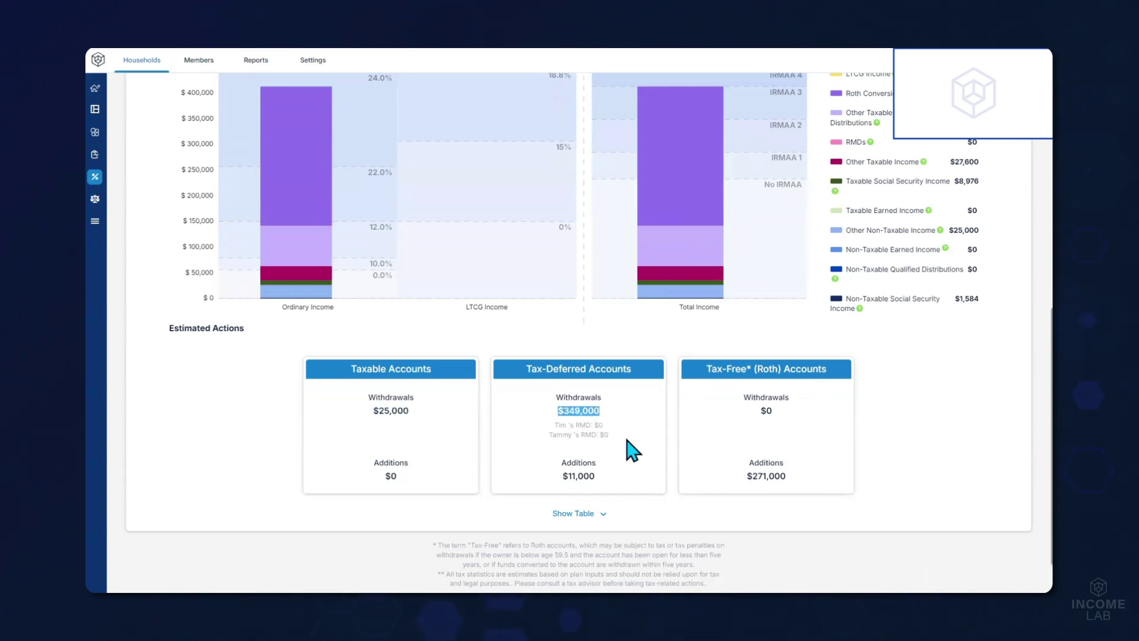
{"action": "double_click", "coordinate": [595, 477]}
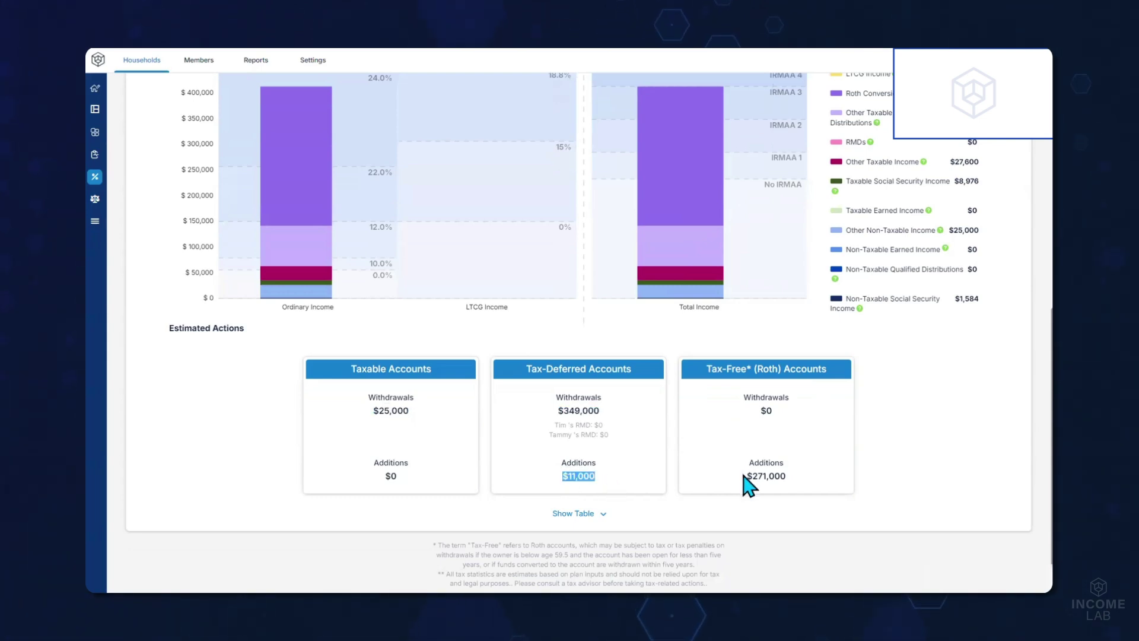
{"action": "left_click_drag", "start_coordinate": [747, 476], "coordinate": [792, 488]}
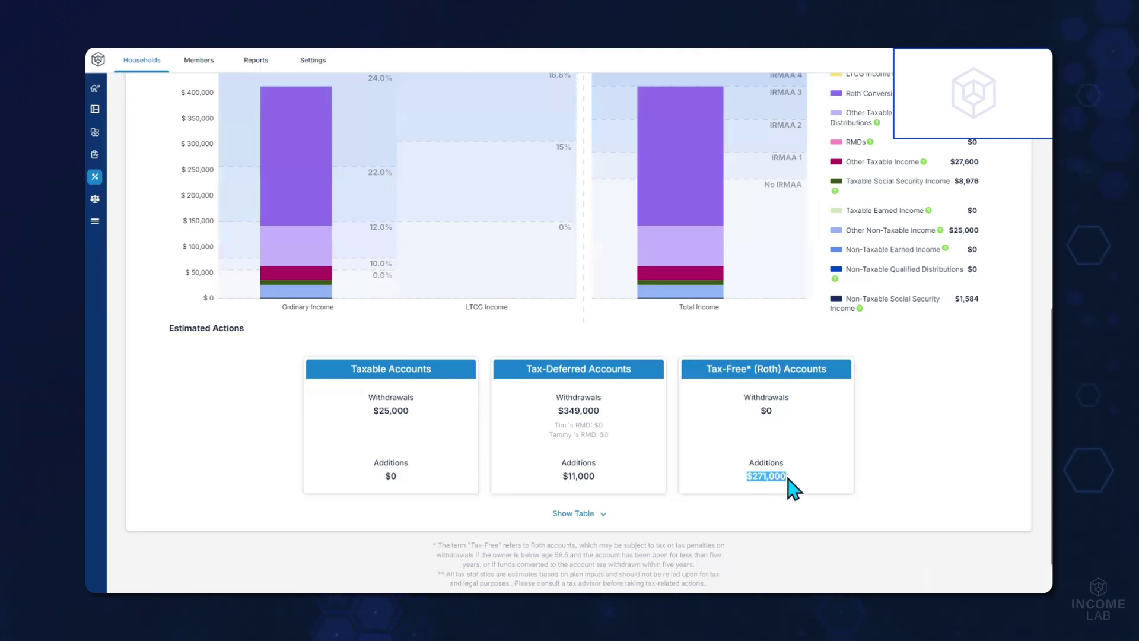
{"action": "scroll", "coordinate": [795, 489], "scroll_direction": "up", "scroll_amount": 1}
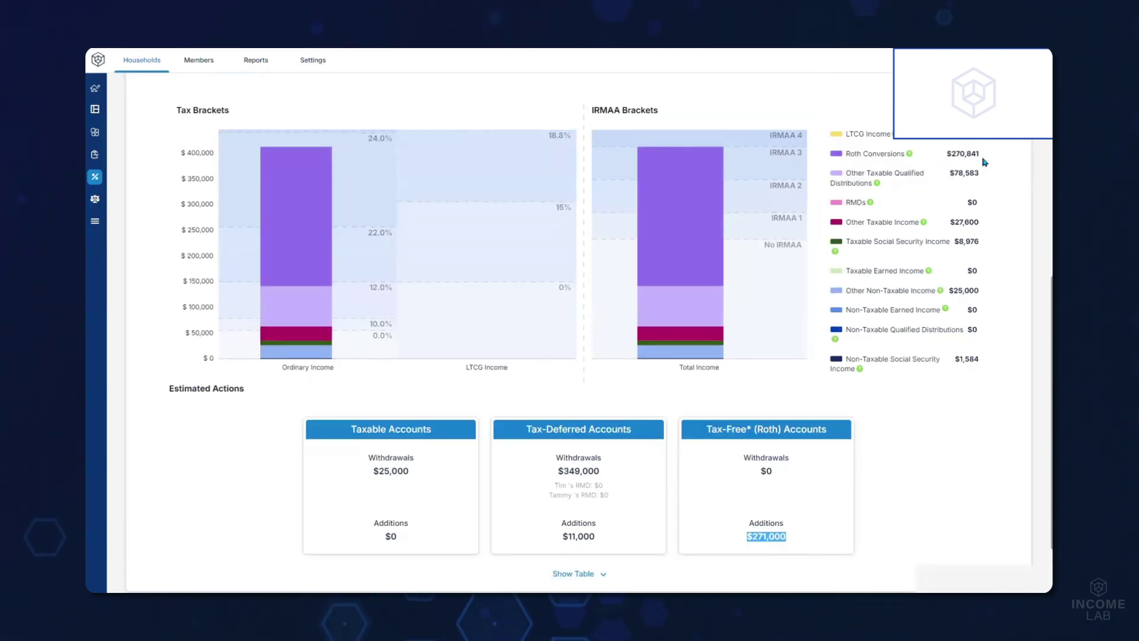
{"action": "double_click", "coordinate": [965, 154]}
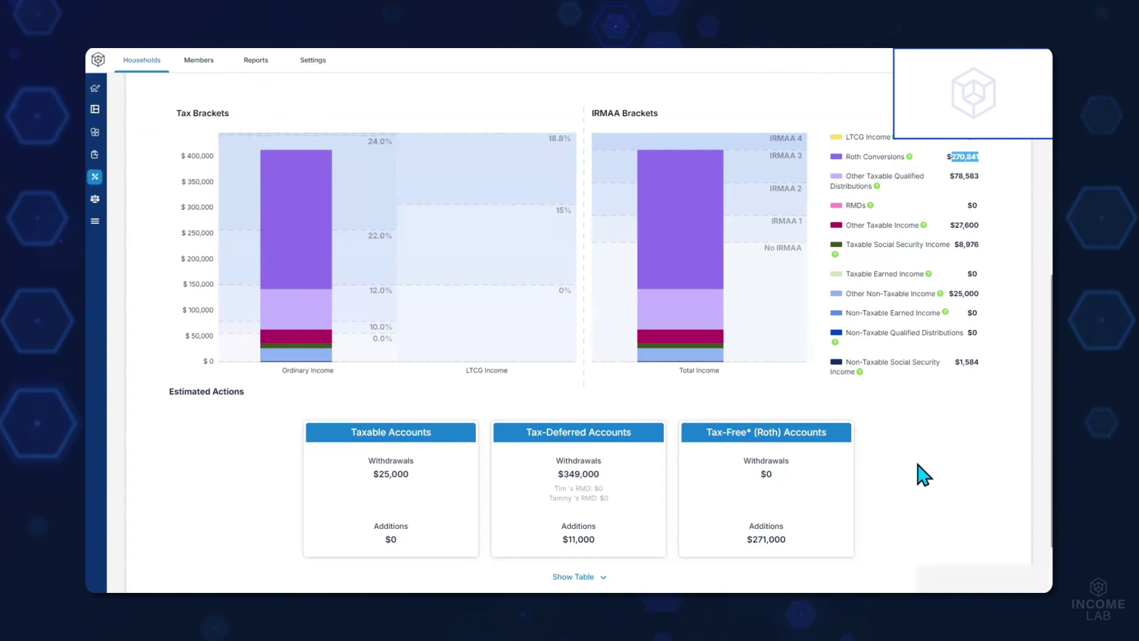
- Expand the year-by-year income table and scroll through it
{"action": "left_click", "coordinate": [573, 577]}
{"action": "scroll", "coordinate": [948, 297], "scroll_direction": "down", "scroll_amount": 3}
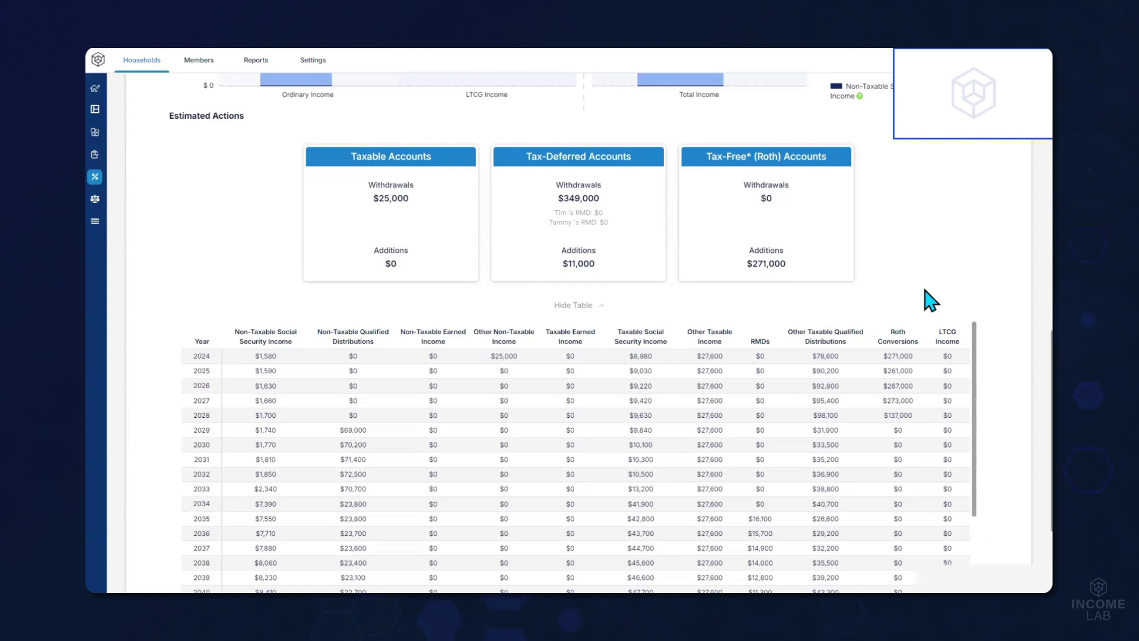
{"action": "scroll", "coordinate": [931, 300], "scroll_direction": "up", "scroll_amount": 10}
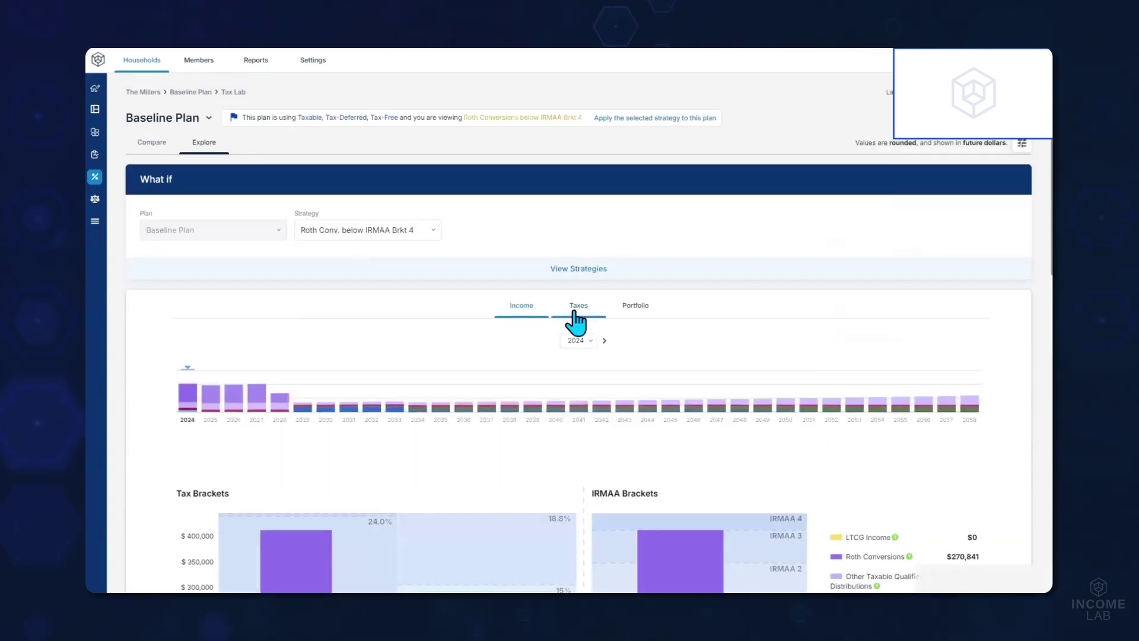
- Switch to the Taxes breakdown and highlight the Ordinary Tax and Medicare IRMAA legend entries
{"action": "left_click", "coordinate": [573, 306]}
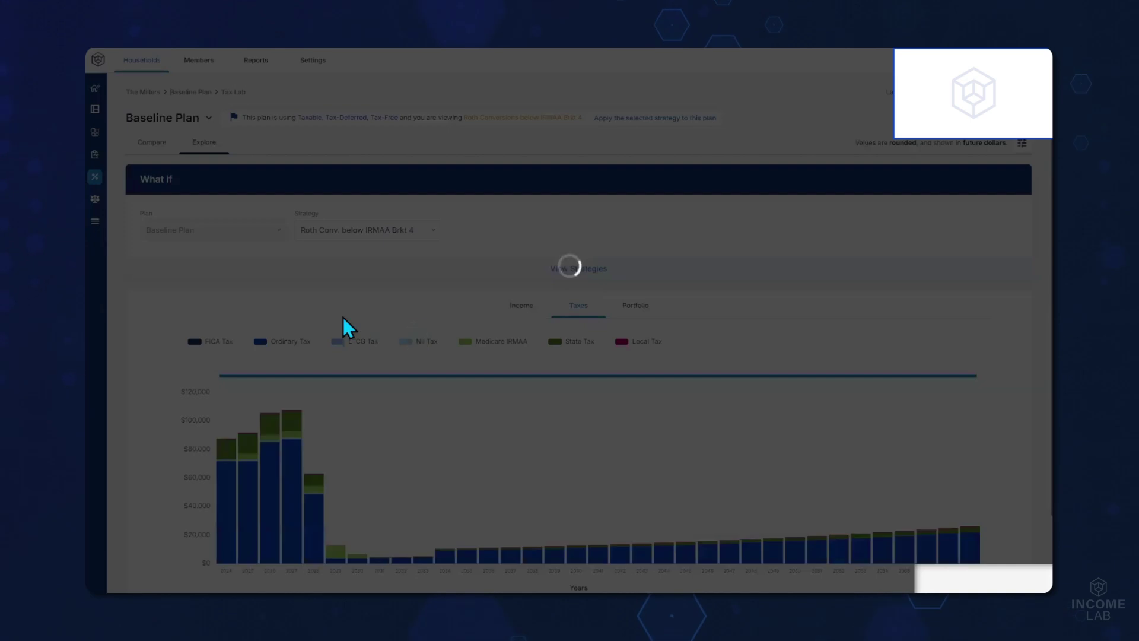
{"action": "scroll", "coordinate": [356, 306], "scroll_direction": "down", "scroll_amount": 2}
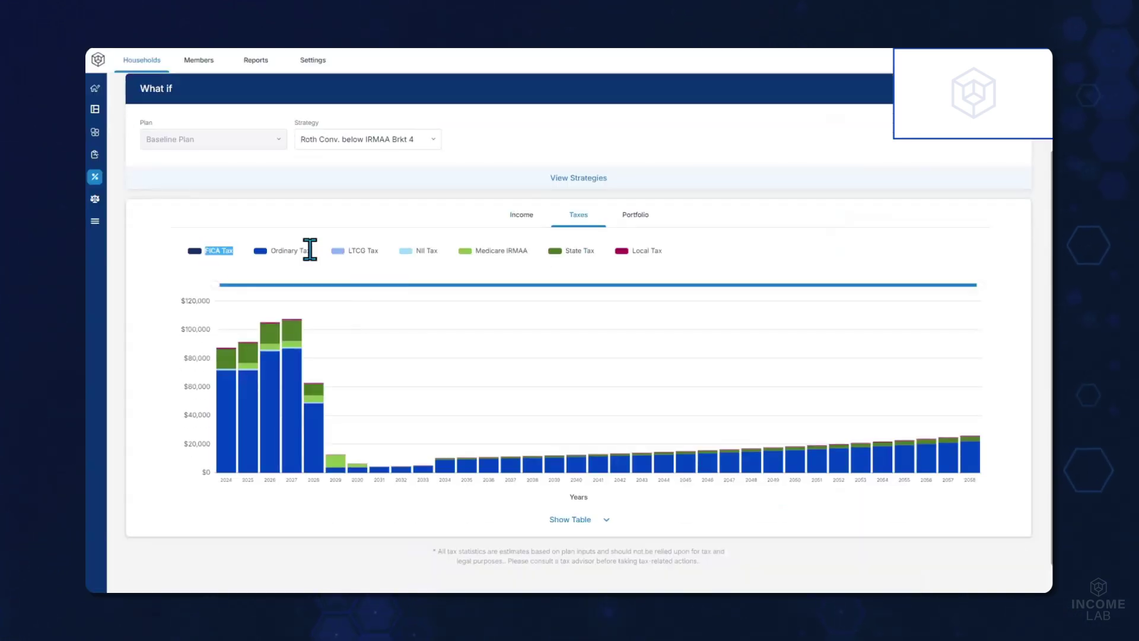
{"action": "left_click_drag", "start_coordinate": [283, 250], "coordinate": [437, 250]}
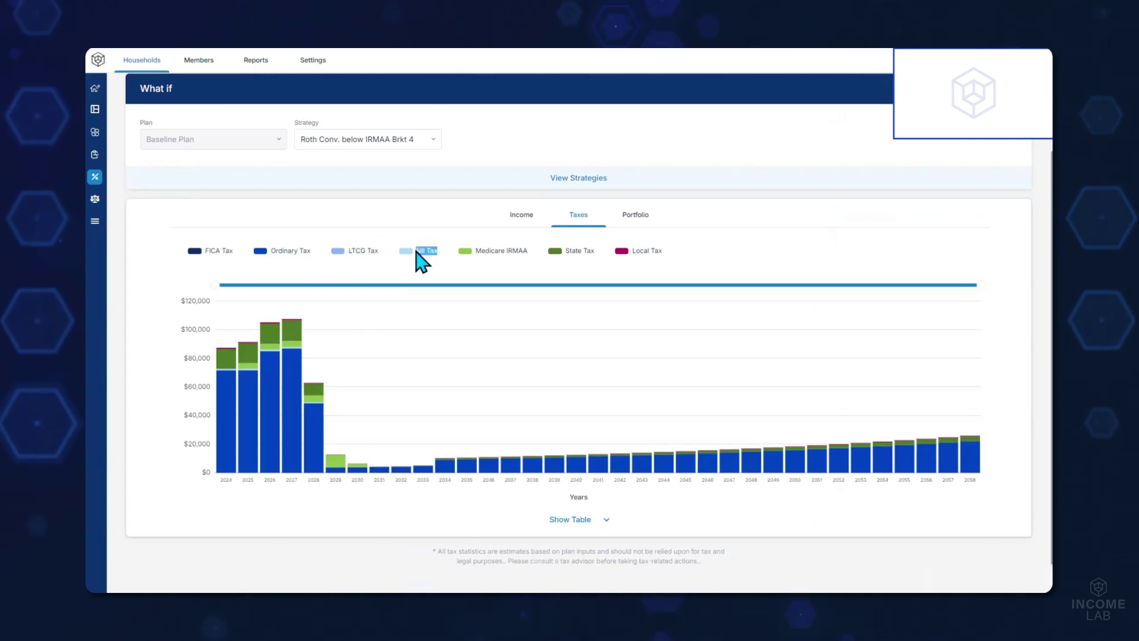
{"action": "left_click_drag", "start_coordinate": [528, 251], "coordinate": [476, 262]}
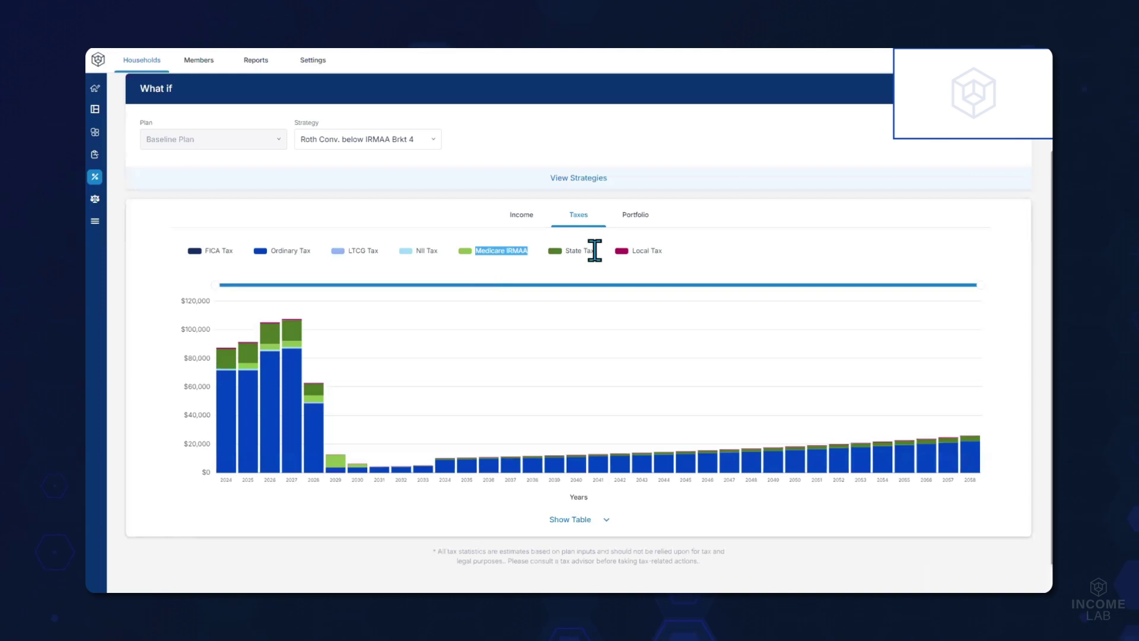
- Expand the yearly tax table and highlight the Total Tax, Gross Total Income and Effective Total Tax Rate headings
{"action": "left_click", "coordinate": [570, 519]}
{"action": "scroll", "coordinate": [617, 394], "scroll_direction": "down", "scroll_amount": 3}
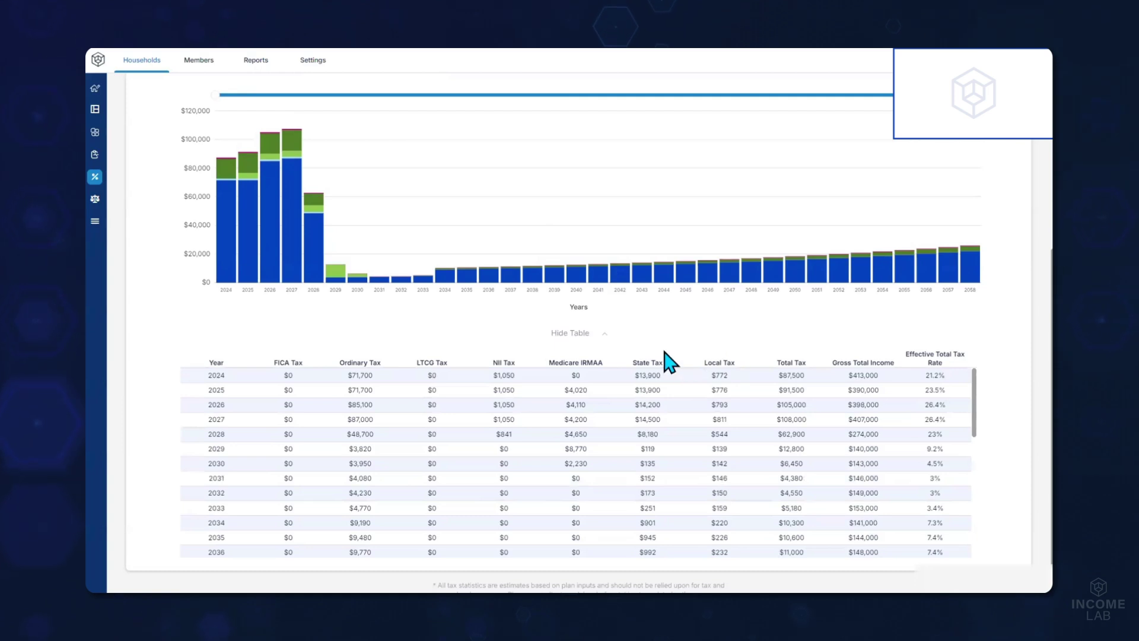
{"action": "triple_click", "coordinate": [810, 362]}
{"action": "left_click", "coordinate": [853, 361]}
{"action": "left_click_drag", "start_coordinate": [853, 361], "coordinate": [890, 362]}
{"action": "left_click", "coordinate": [923, 350]}
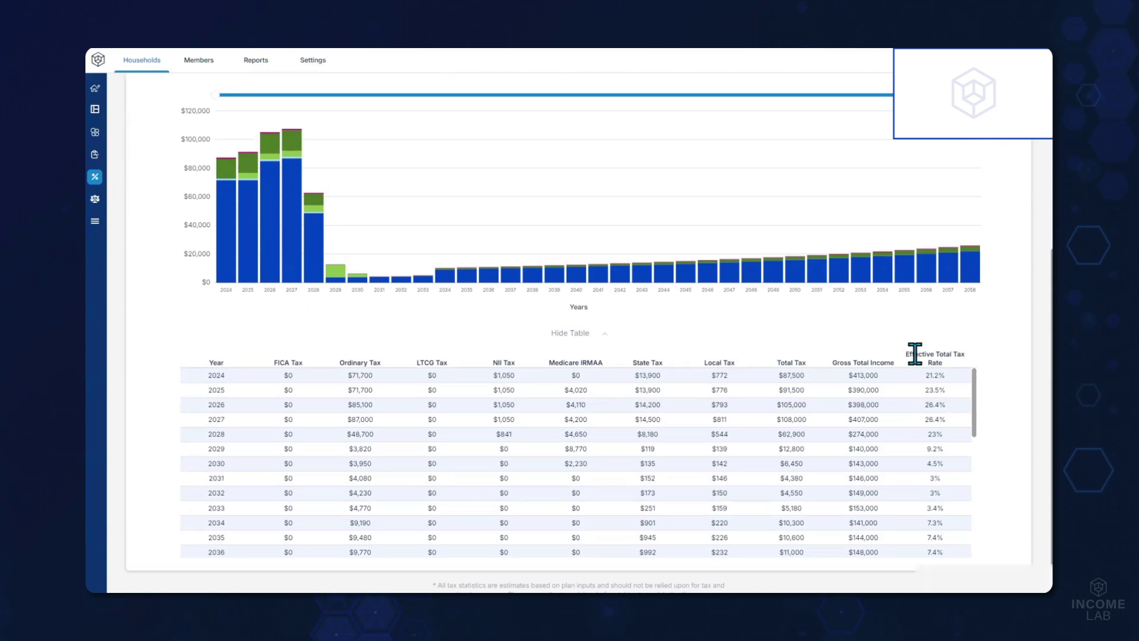
{"action": "left_click_drag", "start_coordinate": [906, 354], "coordinate": [973, 359]}
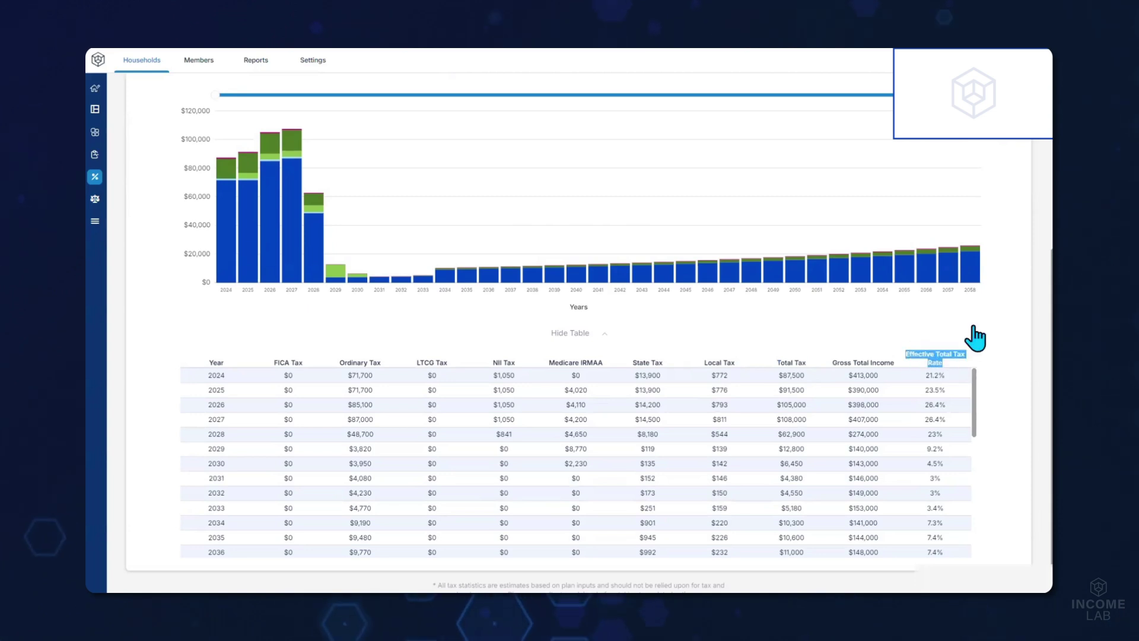
{"action": "scroll", "coordinate": [976, 330], "scroll_direction": "up", "scroll_amount": 1}
{"action": "scroll", "coordinate": [967, 350], "scroll_direction": "up", "scroll_amount": 4}
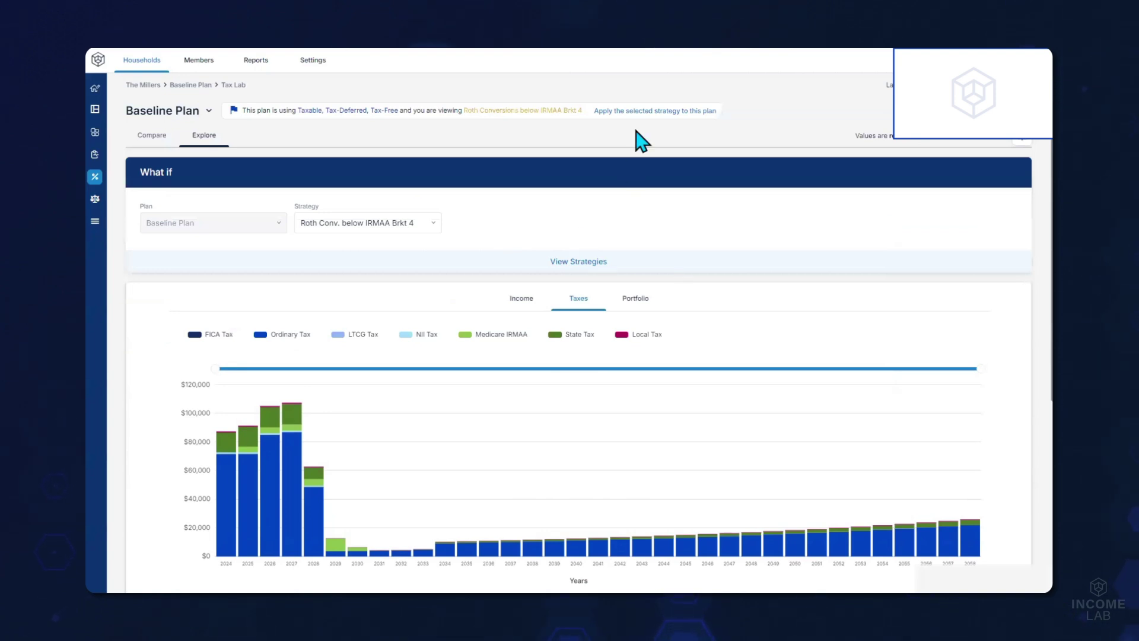
- Return to the Baseline Plan's Life Hub with its 2024 income, assets, expenses and liabilities
{"action": "scroll", "coordinate": [638, 133], "scroll_direction": "up", "scroll_amount": 1}
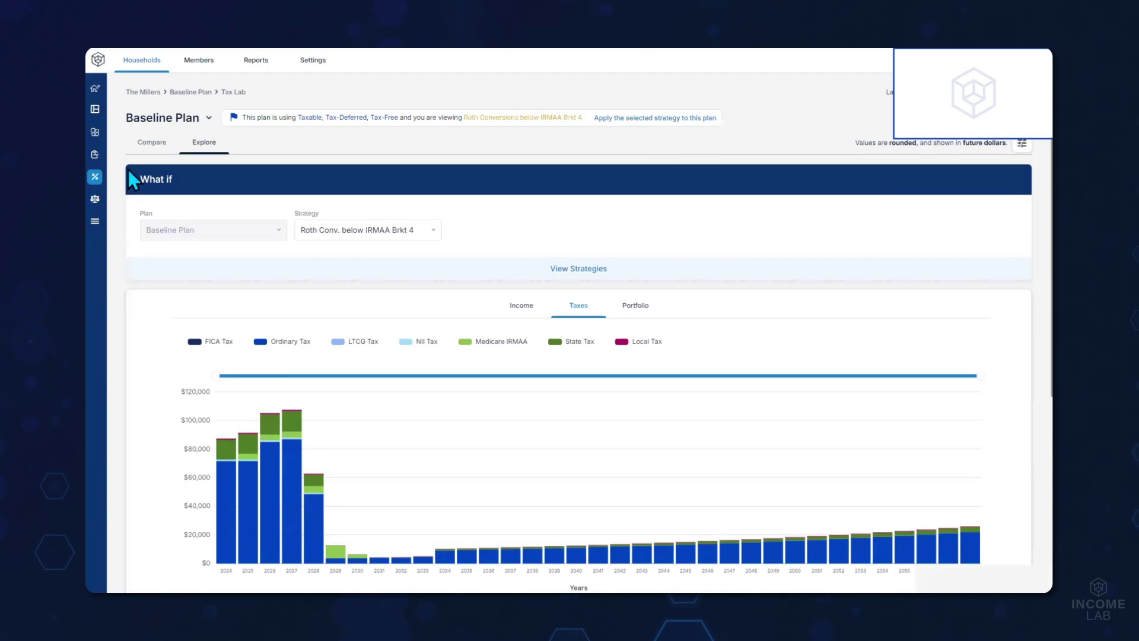
{"action": "left_click", "coordinate": [95, 133]}
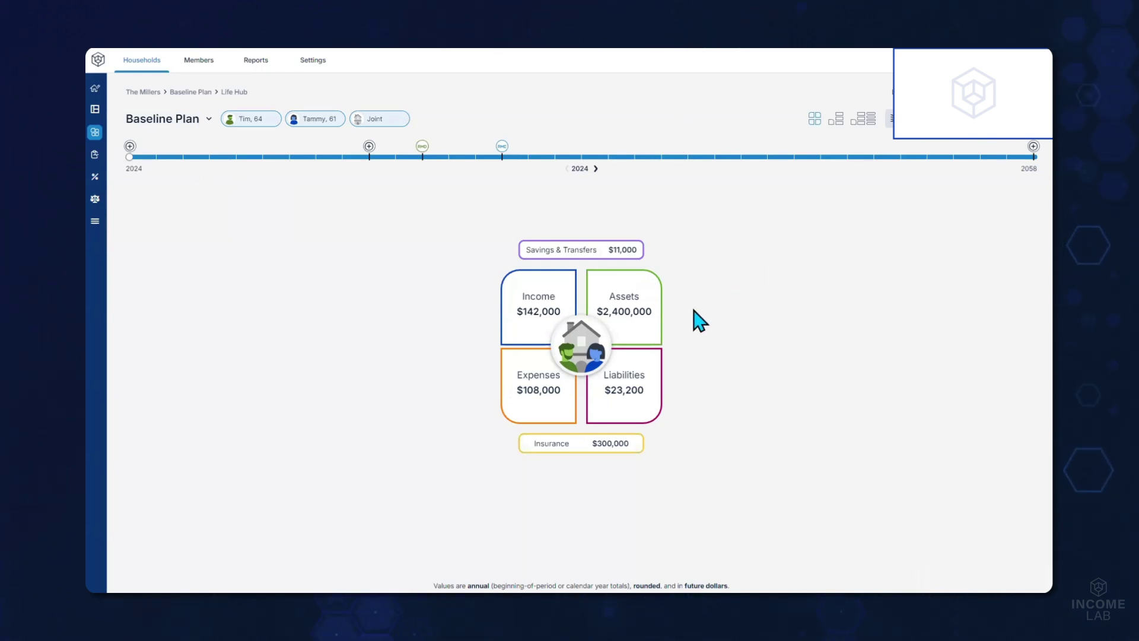
{"action": "left_click", "coordinate": [644, 313]}
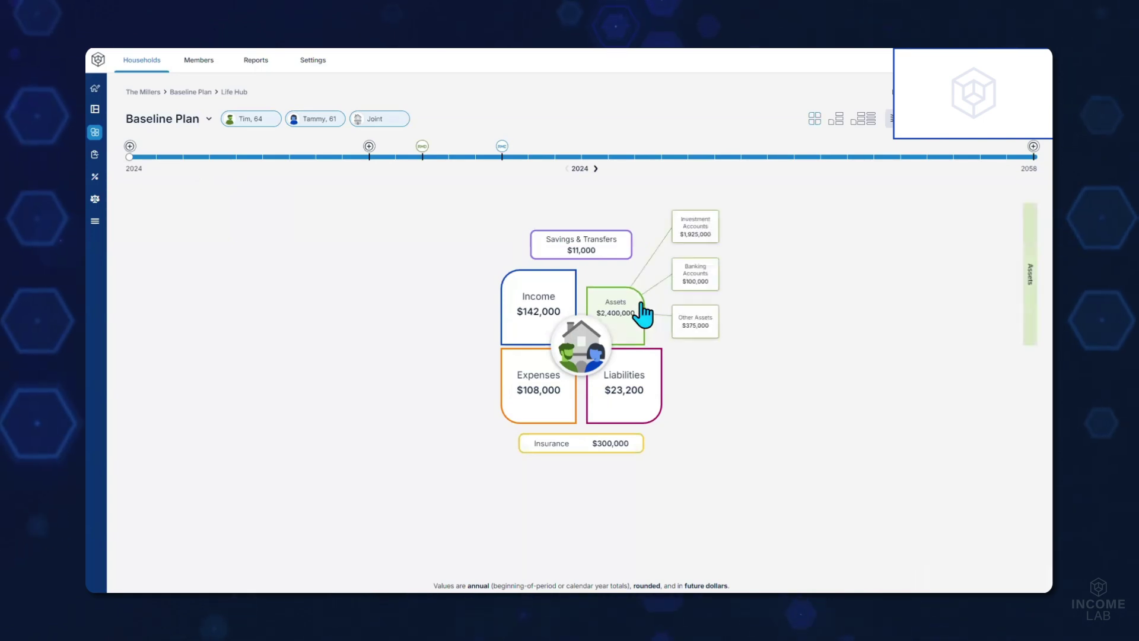
{"action": "left_click", "coordinate": [698, 229]}
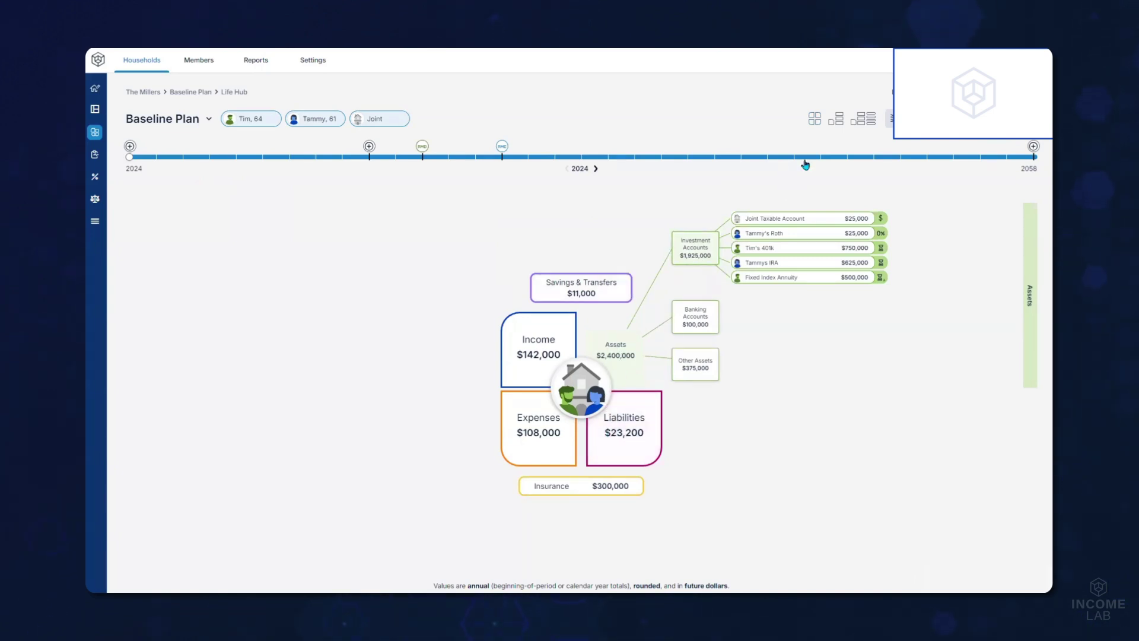
{"action": "left_click", "coordinate": [834, 122]}
{"action": "left_click", "coordinate": [862, 122]}
{"action": "scroll", "coordinate": [761, 356], "scroll_direction": "down", "scroll_amount": 1}
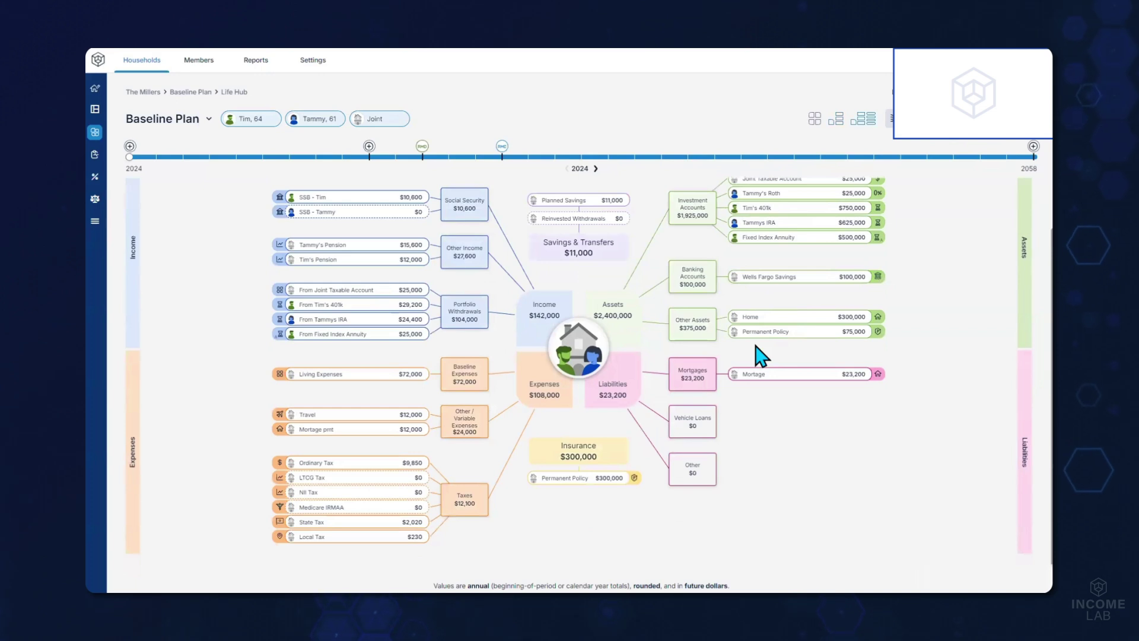
{"action": "scroll", "coordinate": [761, 356], "scroll_direction": "up", "scroll_amount": 1}
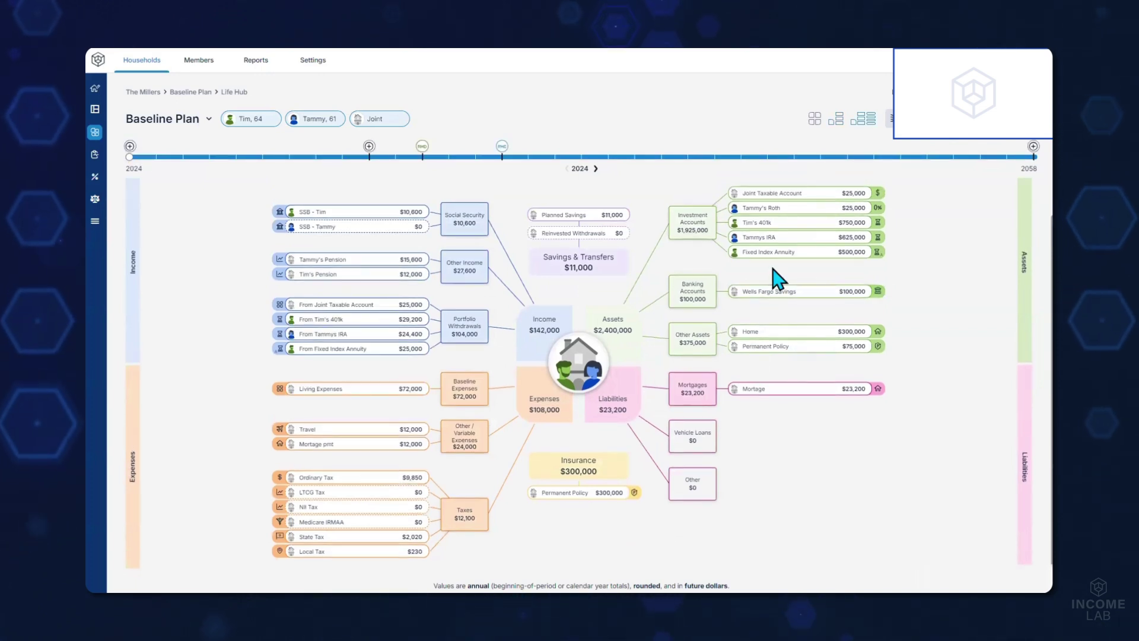
{"action": "mouse_move", "coordinate": [787, 254]}
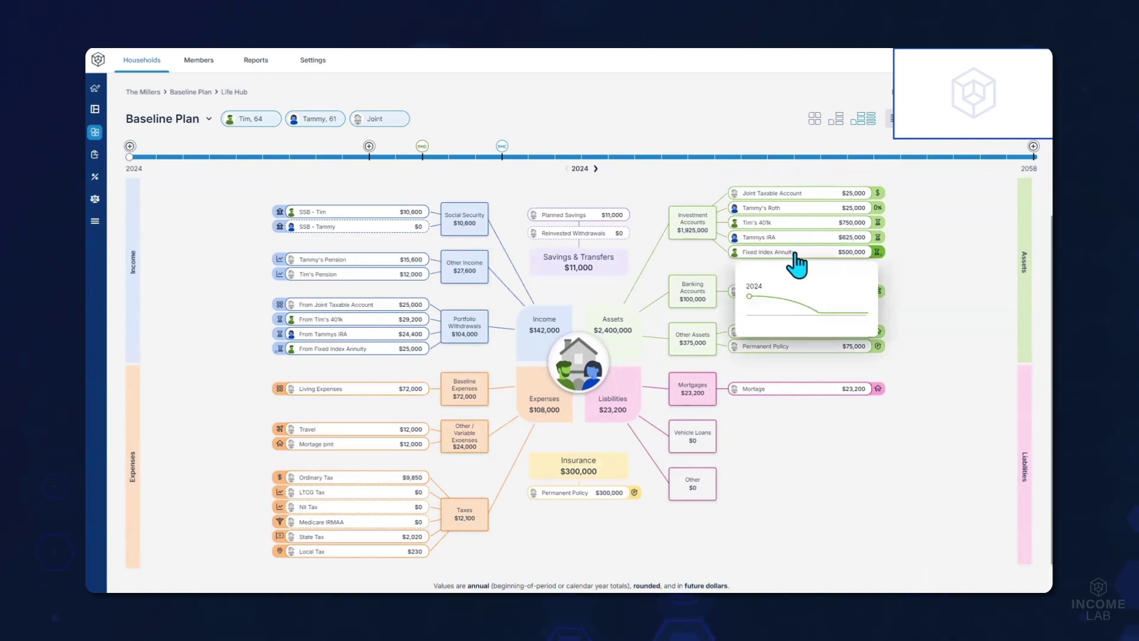
{"action": "left_click", "coordinate": [795, 255]}
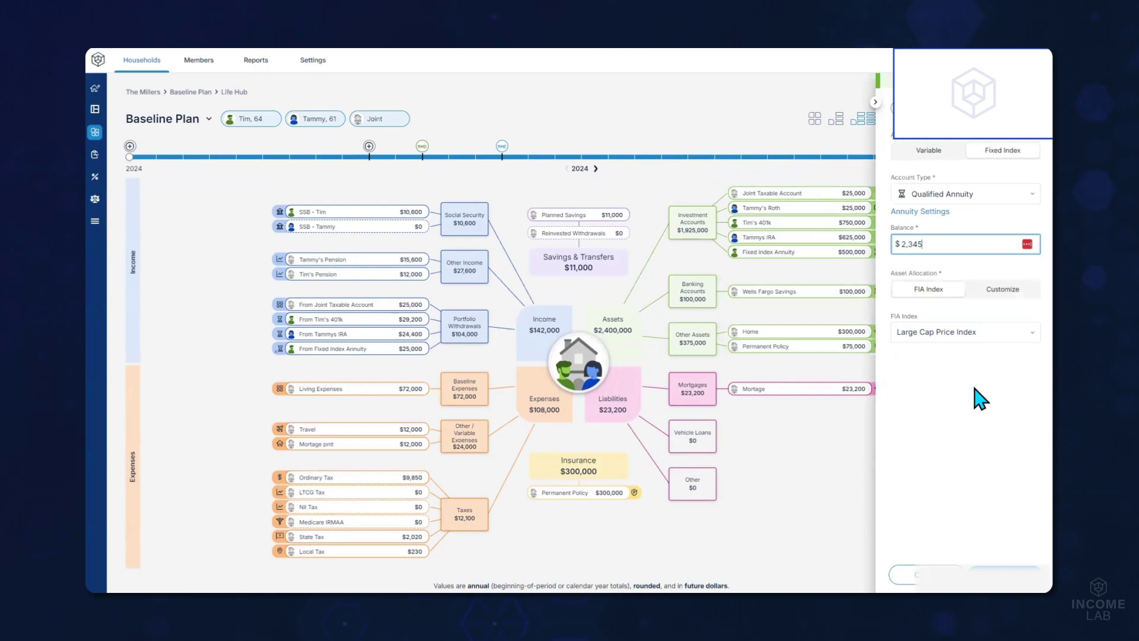
{"action": "left_click", "coordinate": [943, 212]}
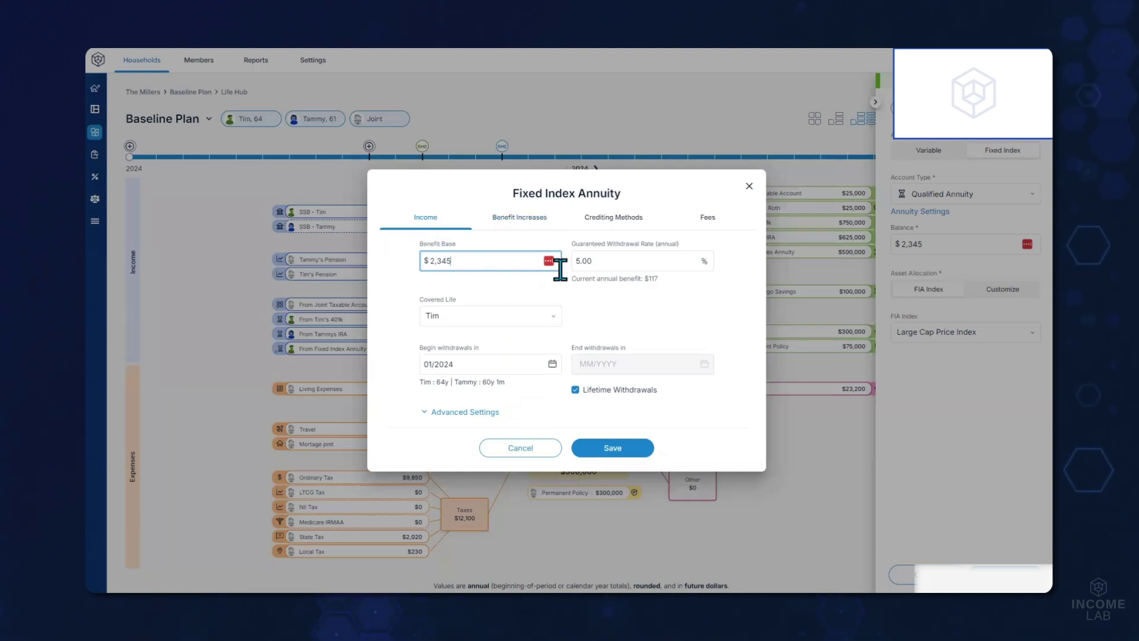
{"action": "left_click", "coordinate": [520, 221]}
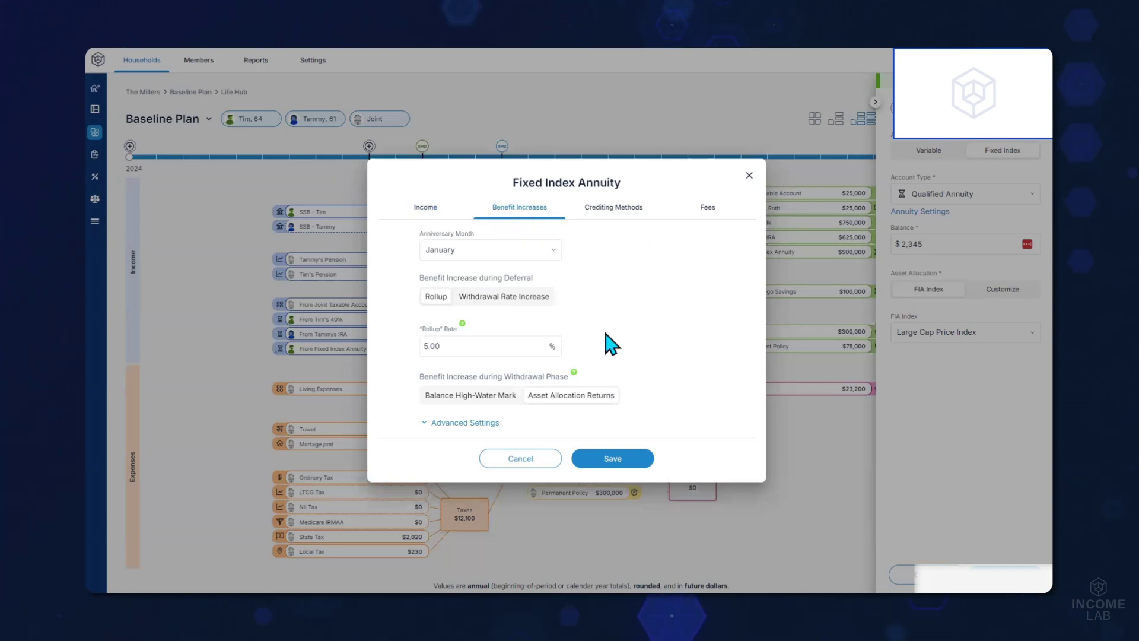
{"action": "left_click", "coordinate": [616, 207]}
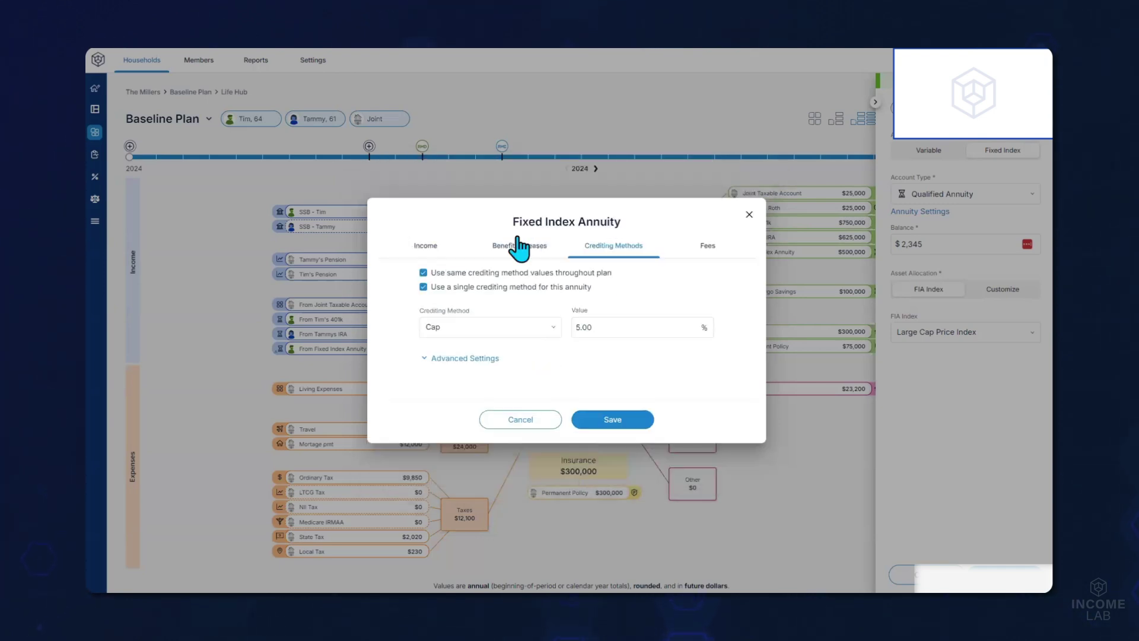
{"action": "left_click", "coordinate": [721, 246]}
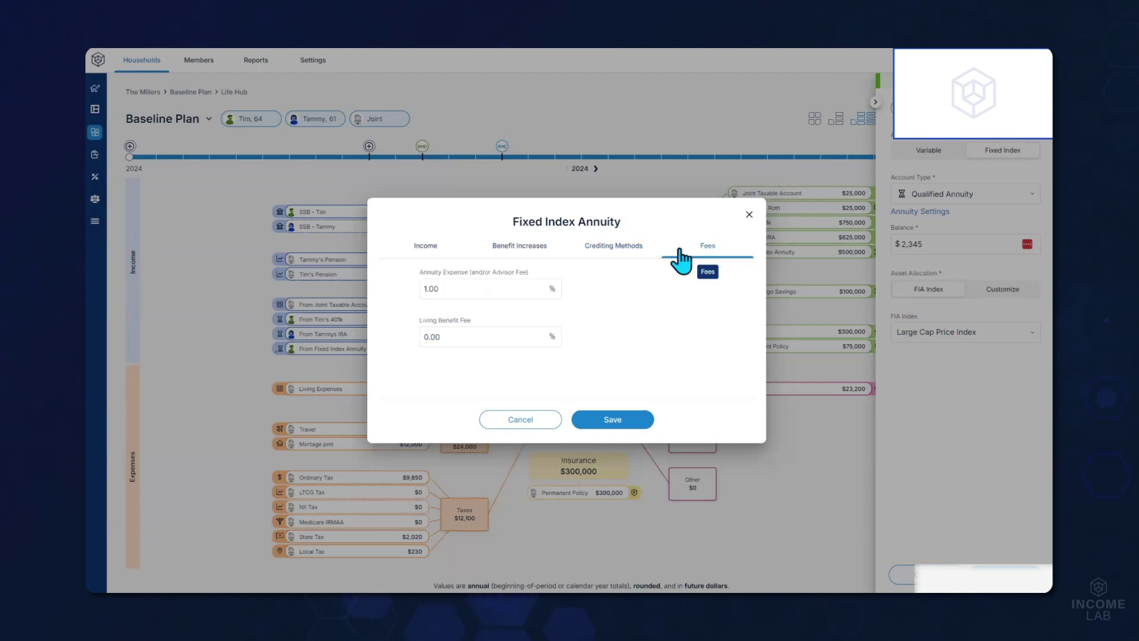
{"action": "left_click", "coordinate": [590, 423]}
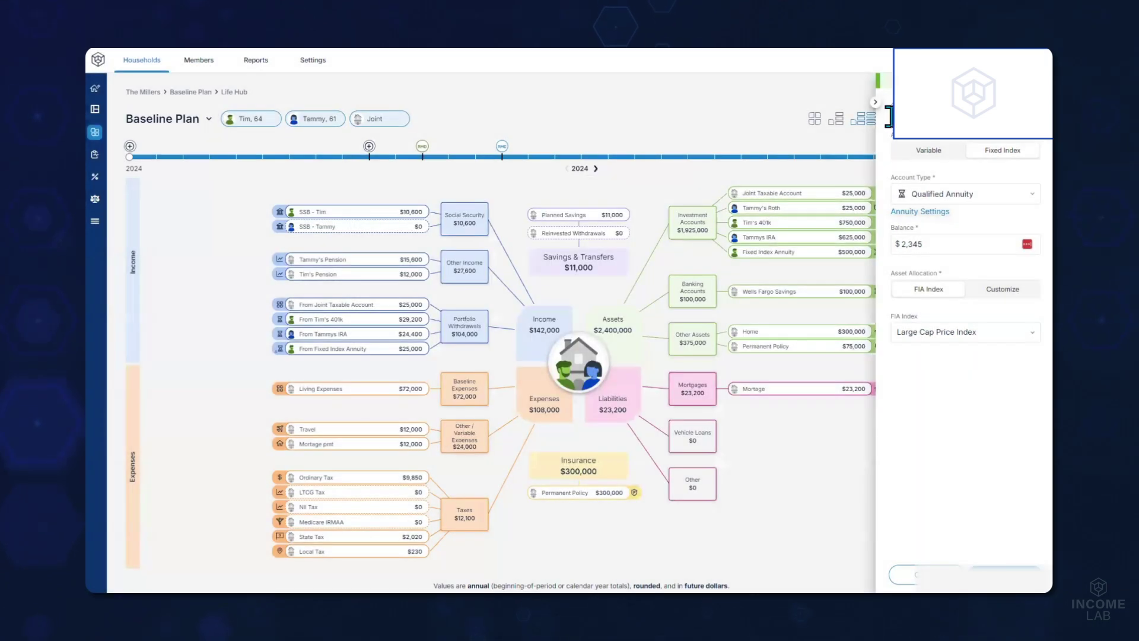
{"action": "left_click", "coordinate": [880, 105]}
{"action": "left_click", "coordinate": [606, 367]}
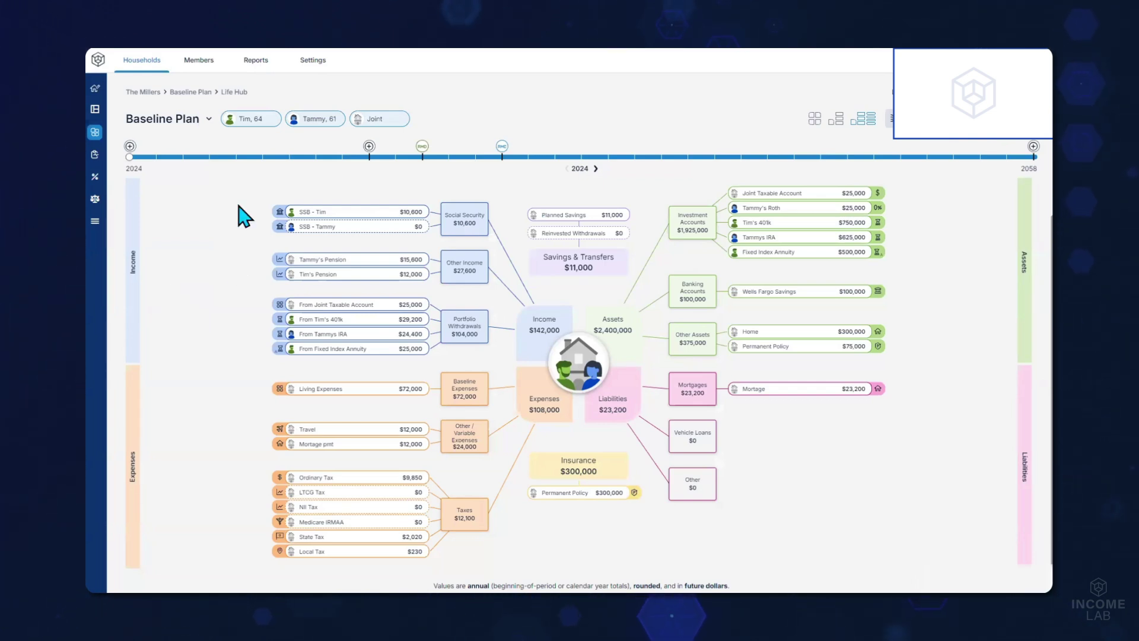
- Open SSB - Tim, toggle between manual and estimated benefit, then discard the changes
{"action": "mouse_move", "coordinate": [313, 219]}
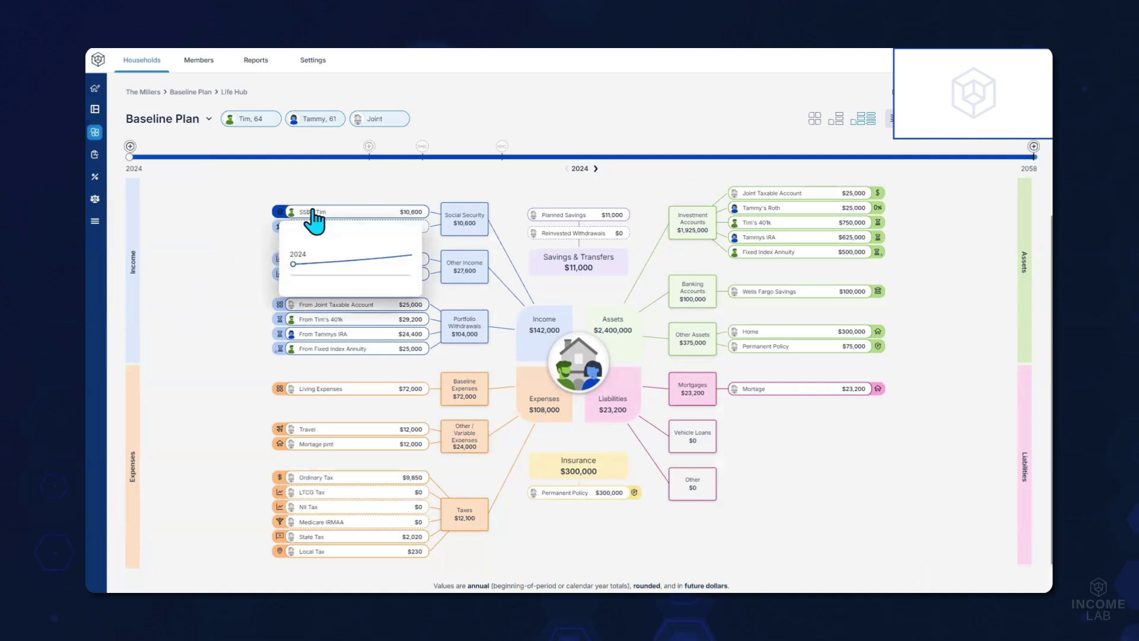
{"action": "left_click", "coordinate": [324, 212]}
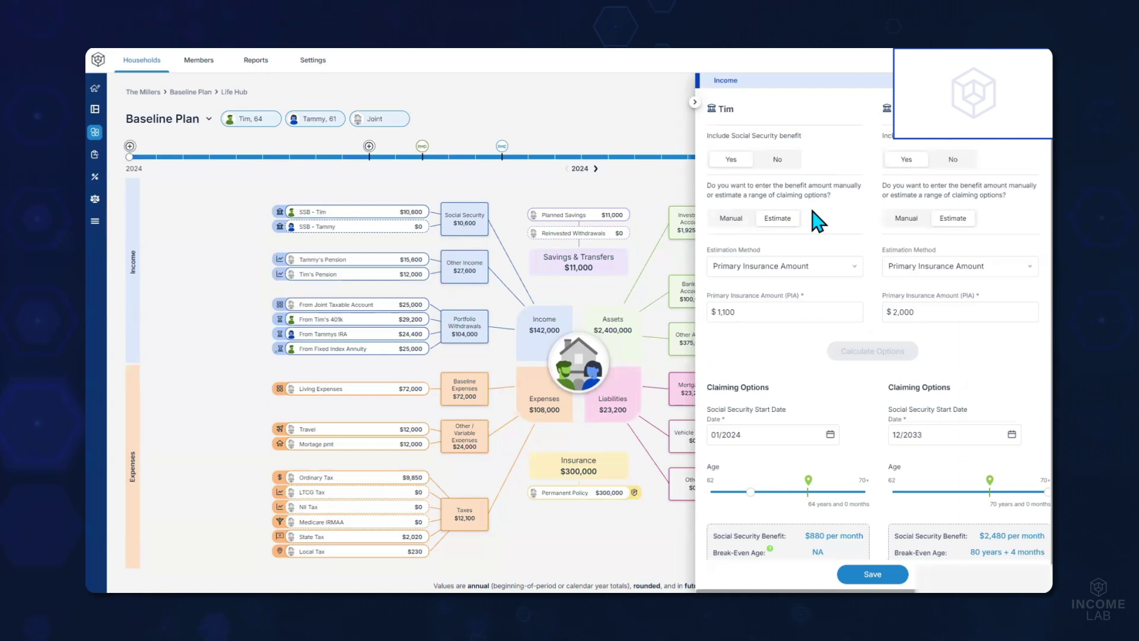
{"action": "left_click", "coordinate": [733, 219]}
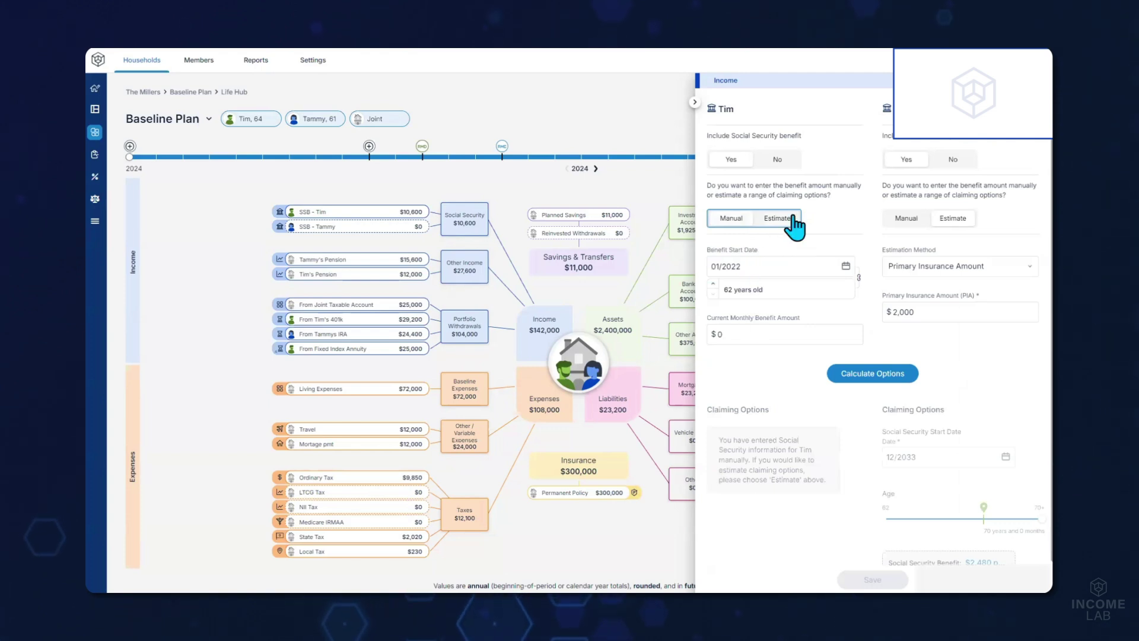
{"action": "left_click", "coordinate": [793, 220]}
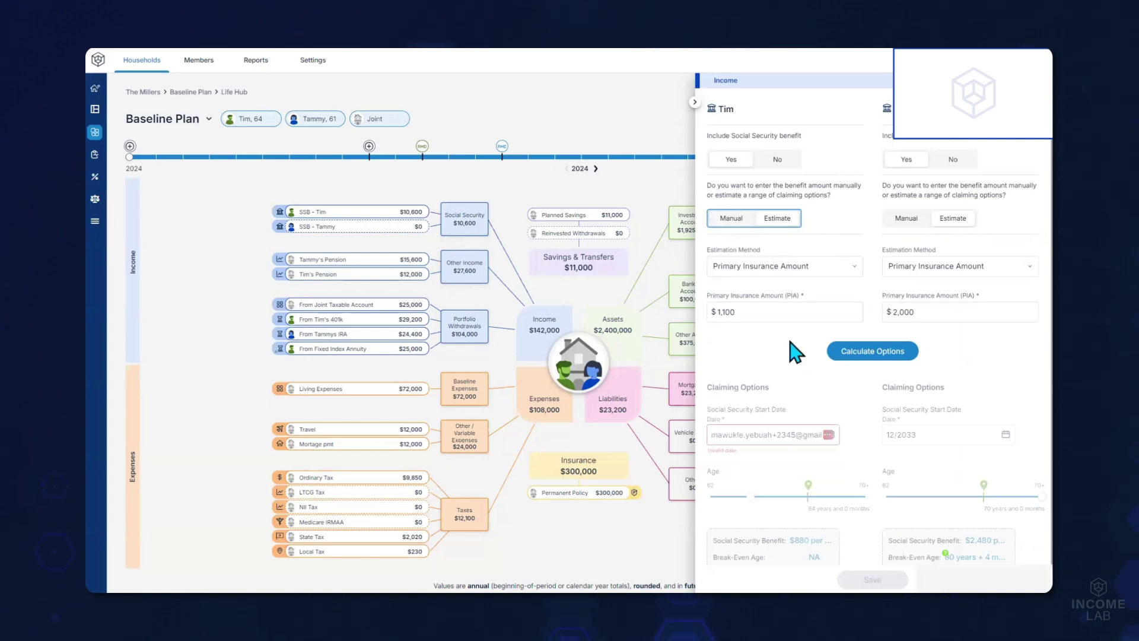
{"action": "scroll", "coordinate": [795, 353], "scroll_direction": "down", "scroll_amount": 1}
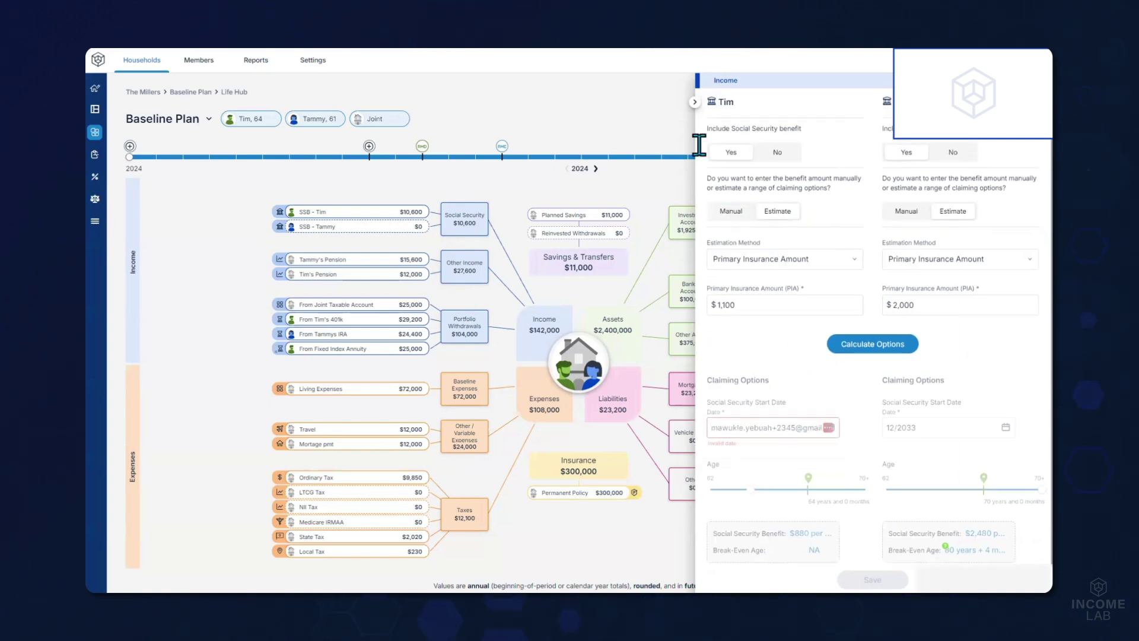
{"action": "left_click", "coordinate": [572, 383]}
{"action": "left_click", "coordinate": [605, 369]}
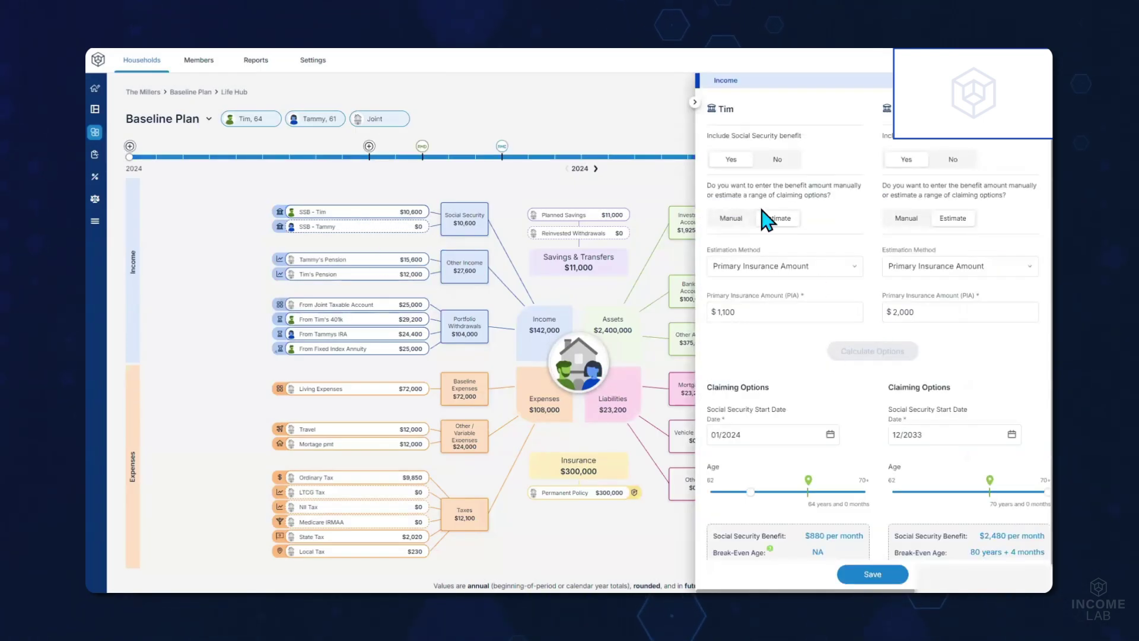
- Keep Primary Insurance Amount as Tim's benefit estimation method
{"action": "left_click", "coordinate": [855, 268]}
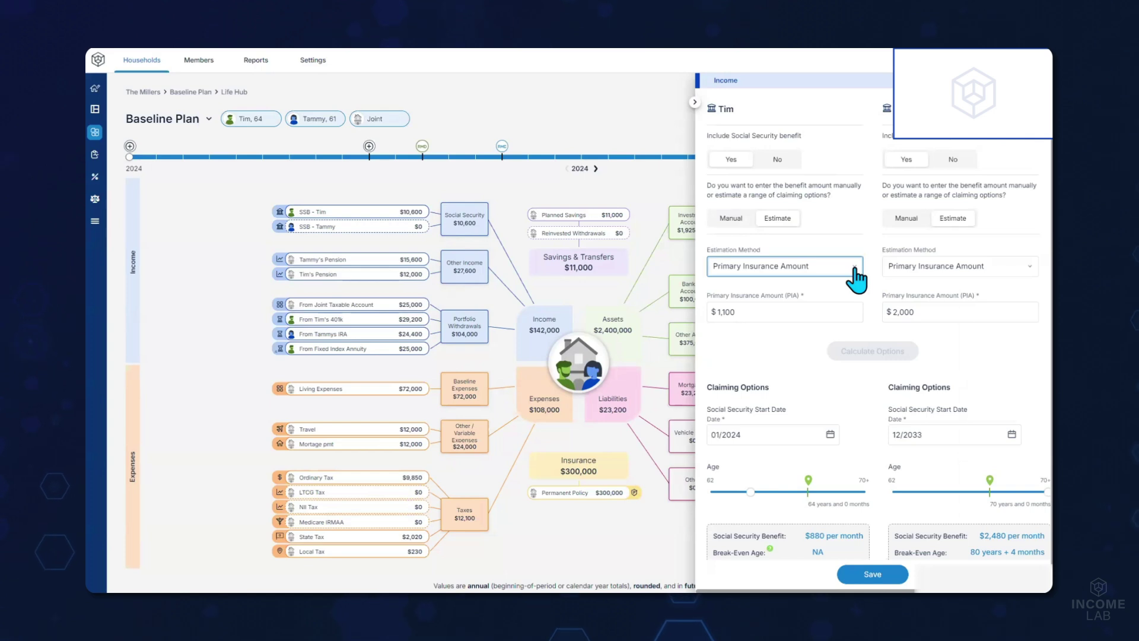
{"action": "left_click", "coordinate": [855, 269]}
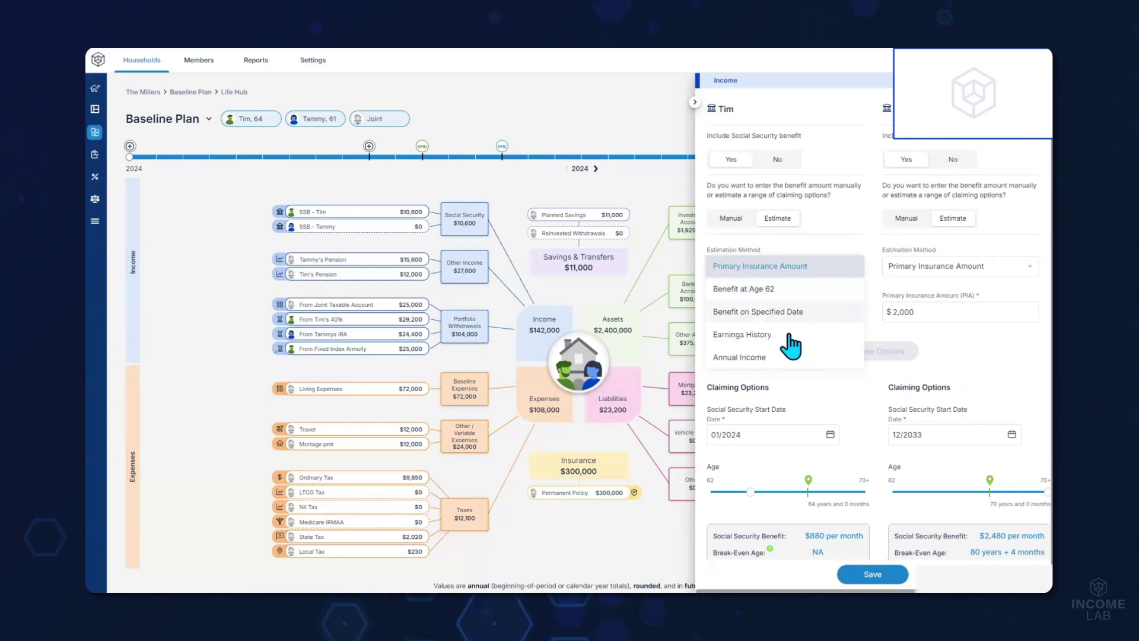
{"action": "left_click", "coordinate": [802, 383]}
{"action": "scroll", "coordinate": [802, 383], "scroll_direction": "down", "scroll_amount": 1}
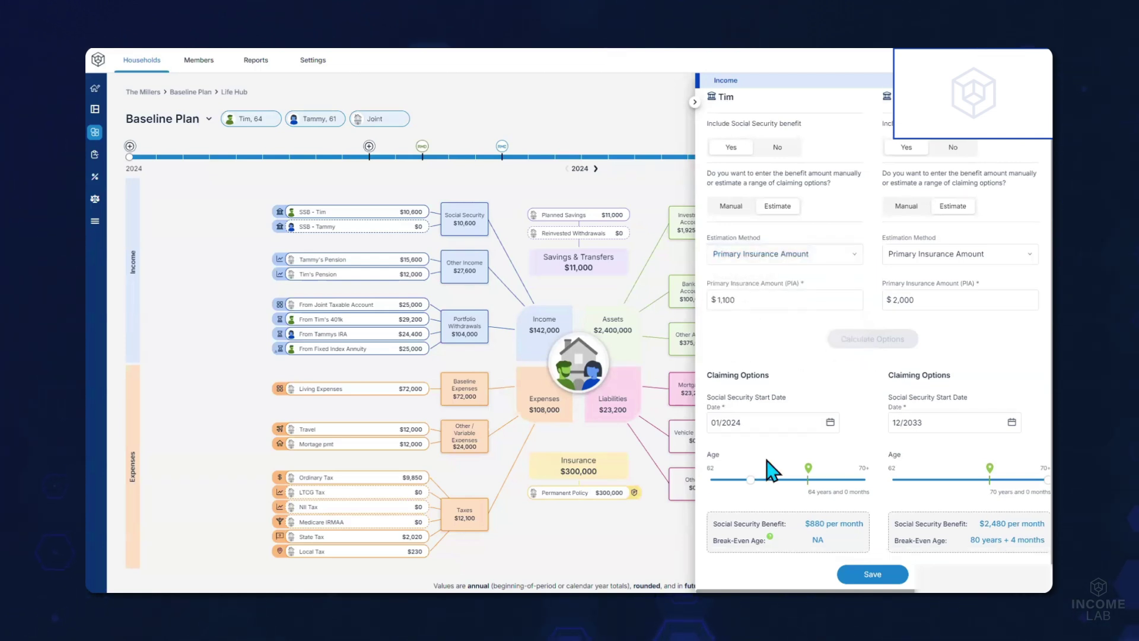
- Try Tammy's claiming age at 62 and back to 70, check her break-even age, and leave unsaved
{"action": "left_click", "coordinate": [908, 484]}
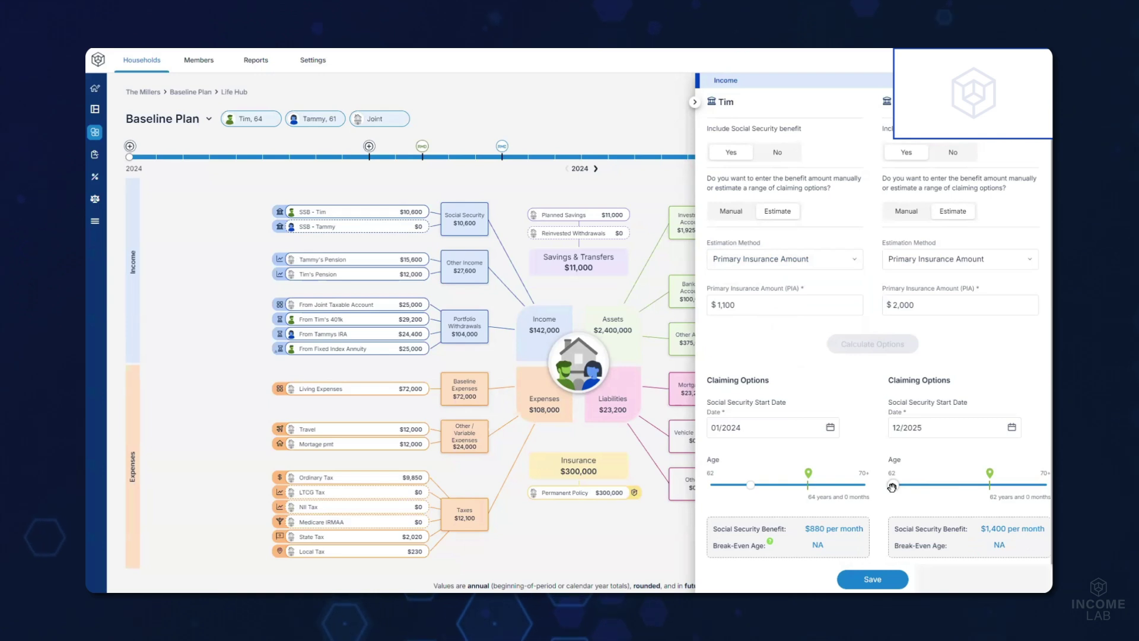
{"action": "left_click_drag", "start_coordinate": [896, 487], "coordinate": [989, 484]}
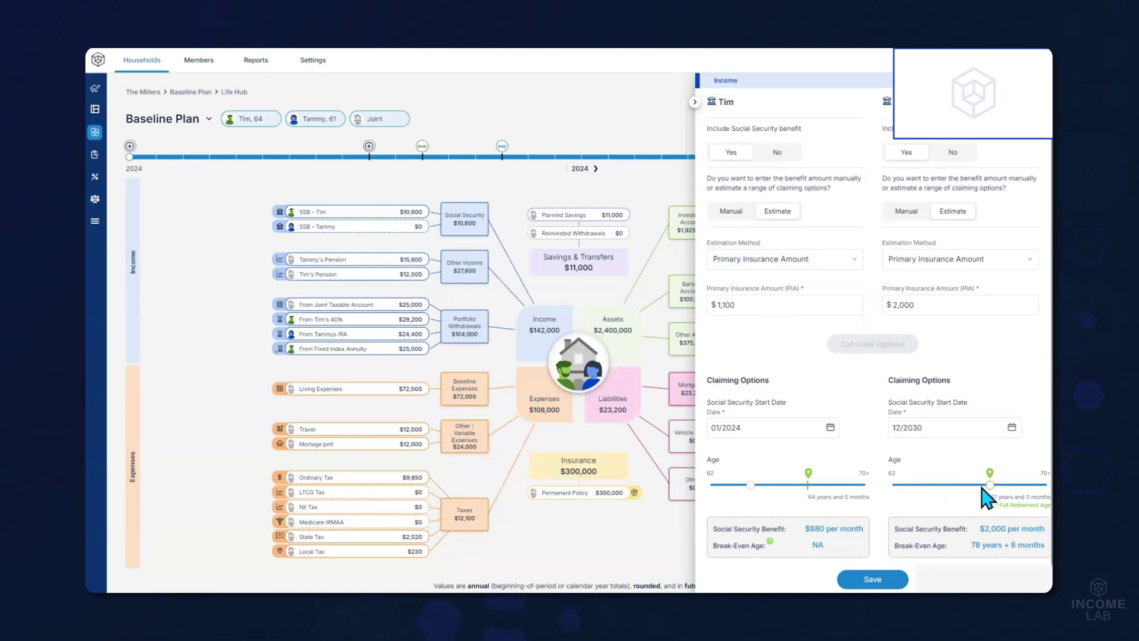
{"action": "left_click_drag", "start_coordinate": [1021, 491], "coordinate": [1047, 492]}
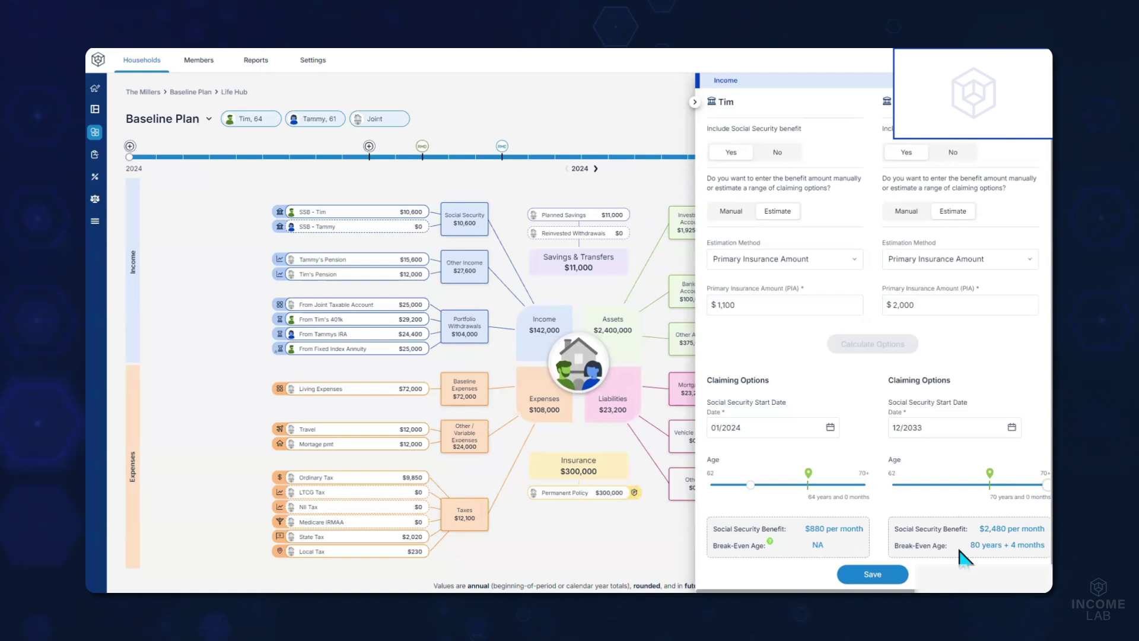
{"action": "triple_click", "coordinate": [1015, 545]}
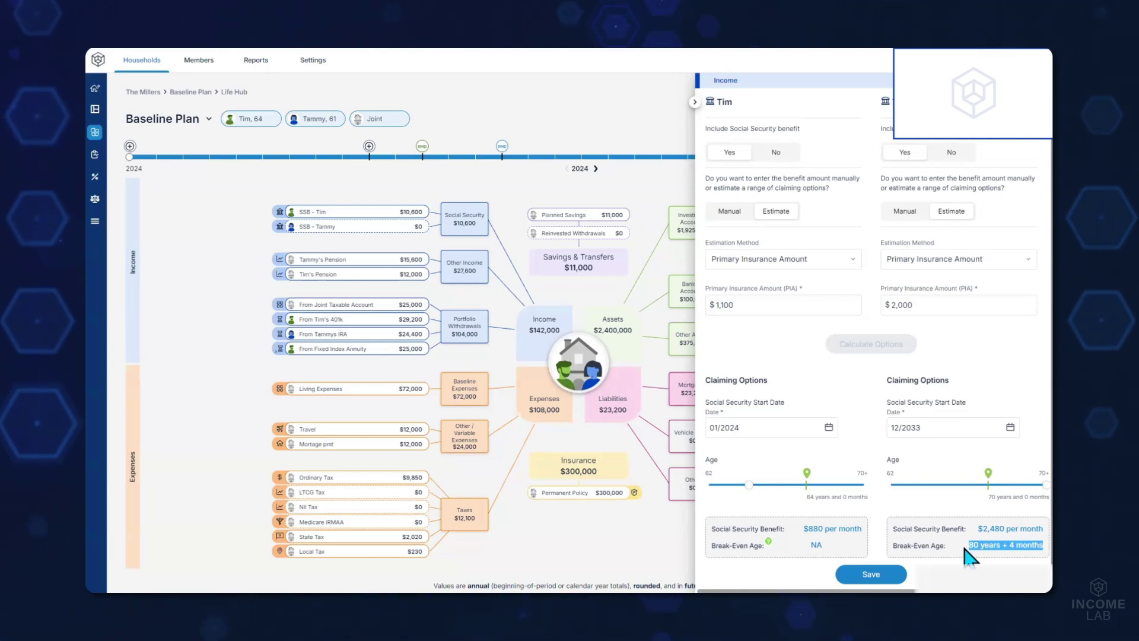
{"action": "left_click", "coordinate": [1043, 541]}
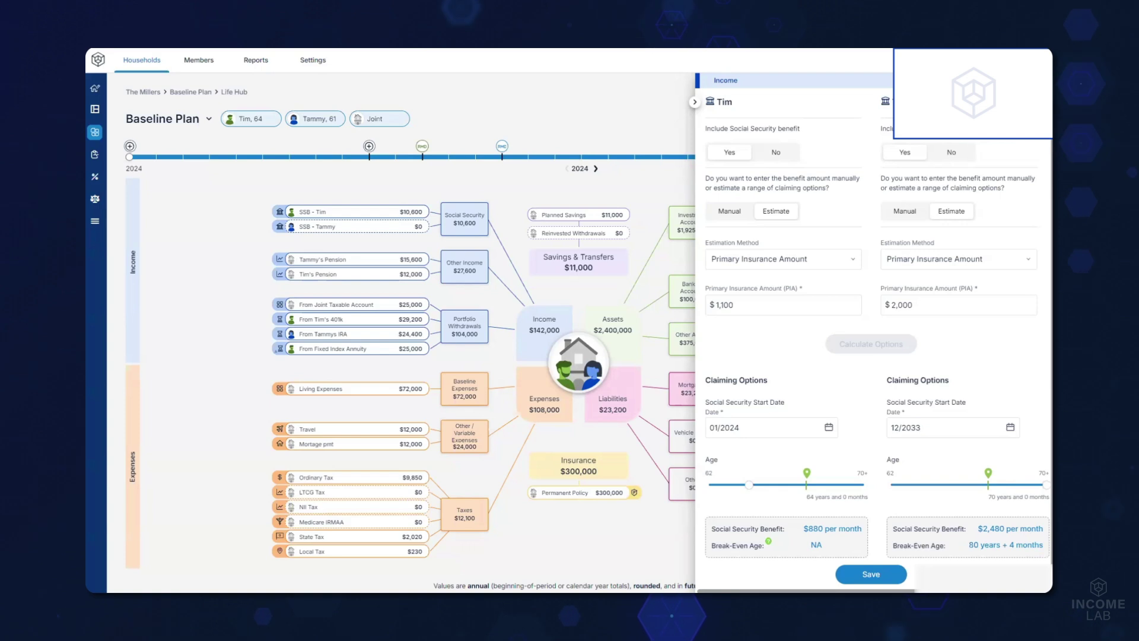
{"action": "left_click_drag", "start_coordinate": [1042, 545], "coordinate": [968, 544]}
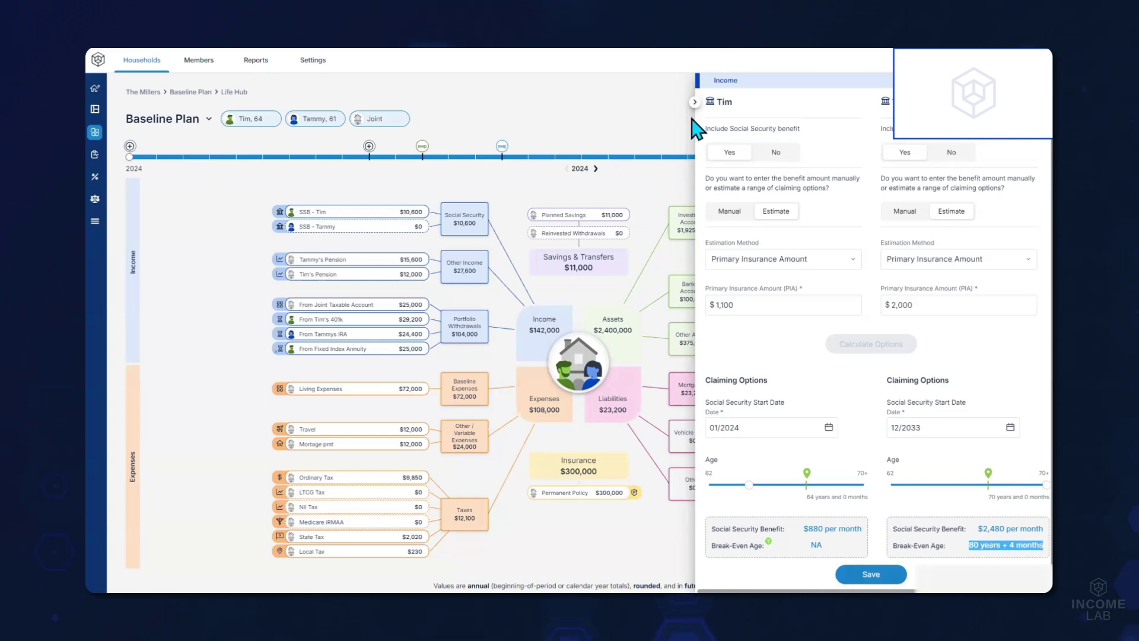
{"action": "key", "text": "Escape"}
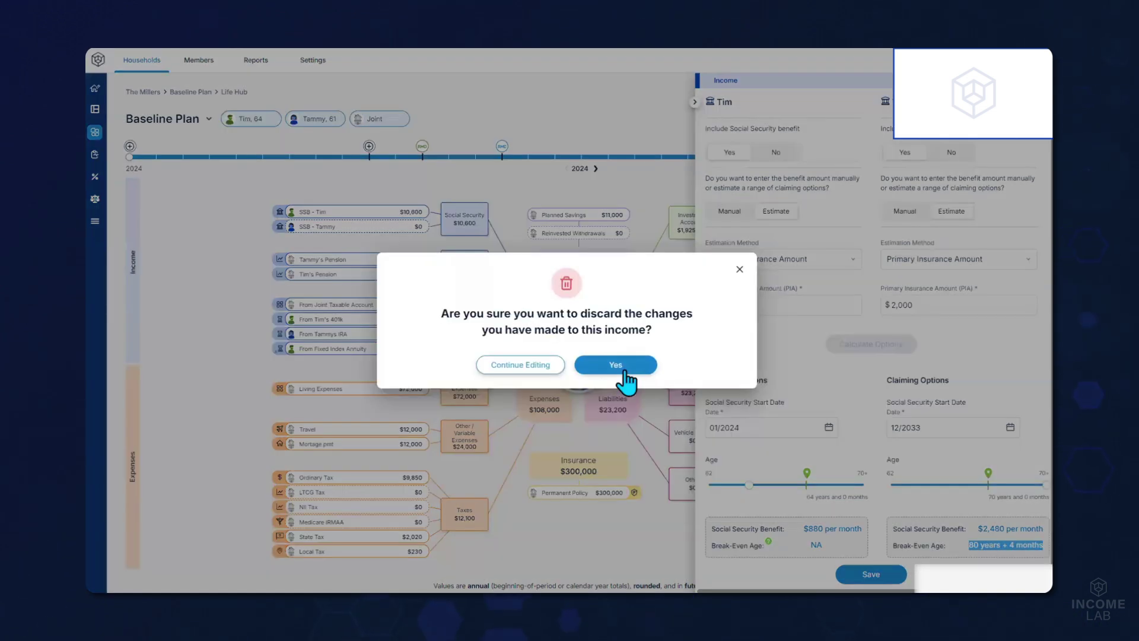
- Discard the Social Security edits and open the list of the Millers' plans
{"action": "left_click", "coordinate": [617, 364]}
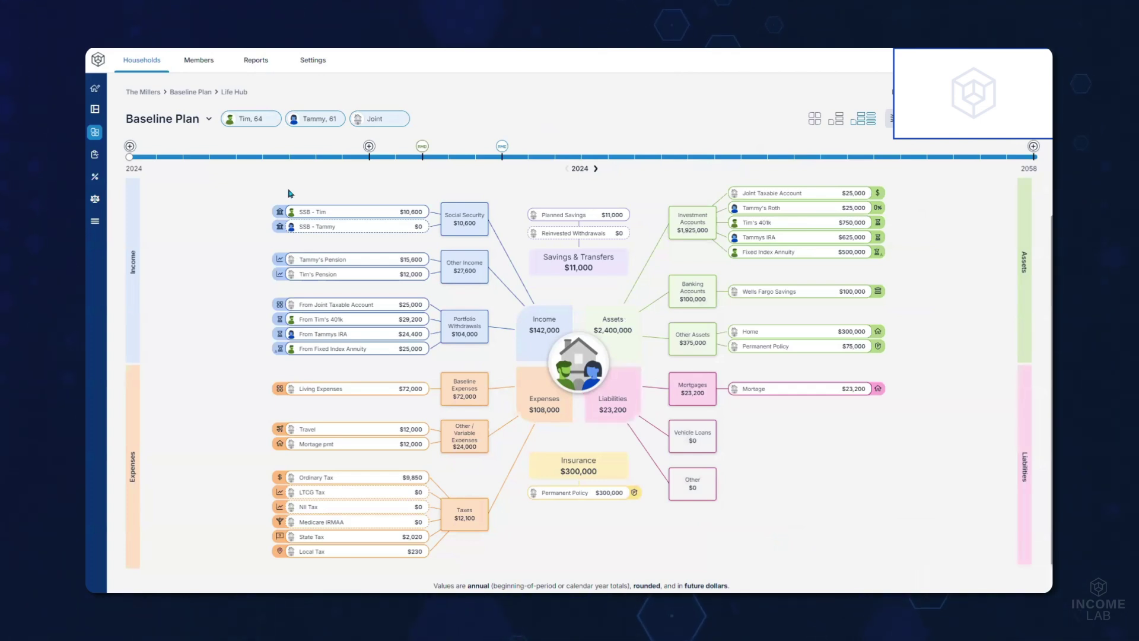
{"action": "left_click", "coordinate": [181, 146]}
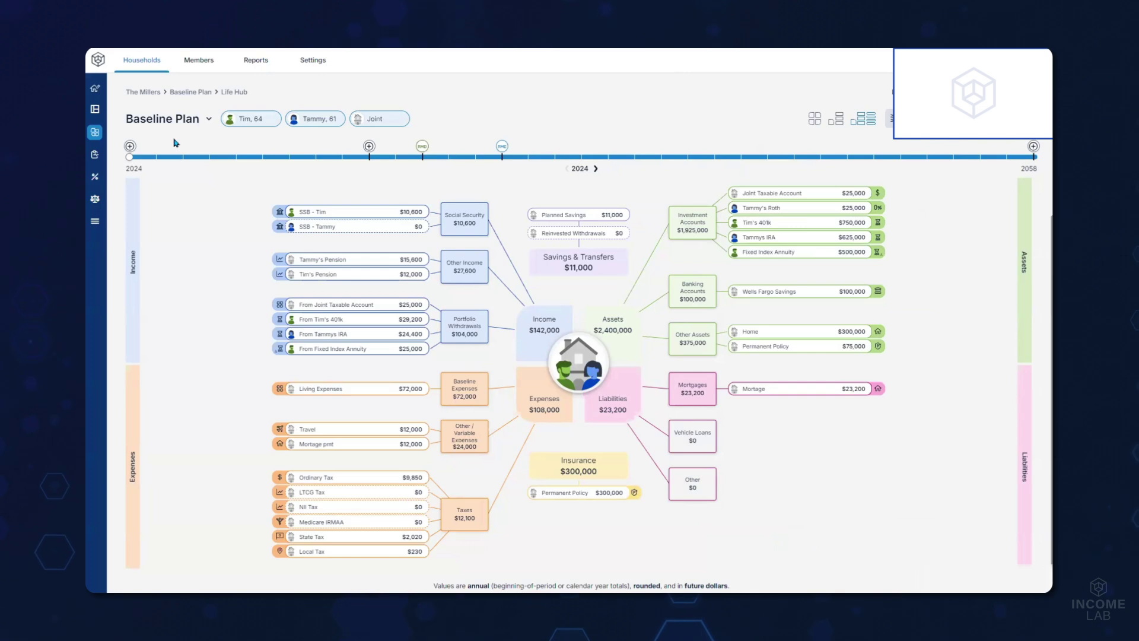
{"action": "left_click", "coordinate": [181, 119]}
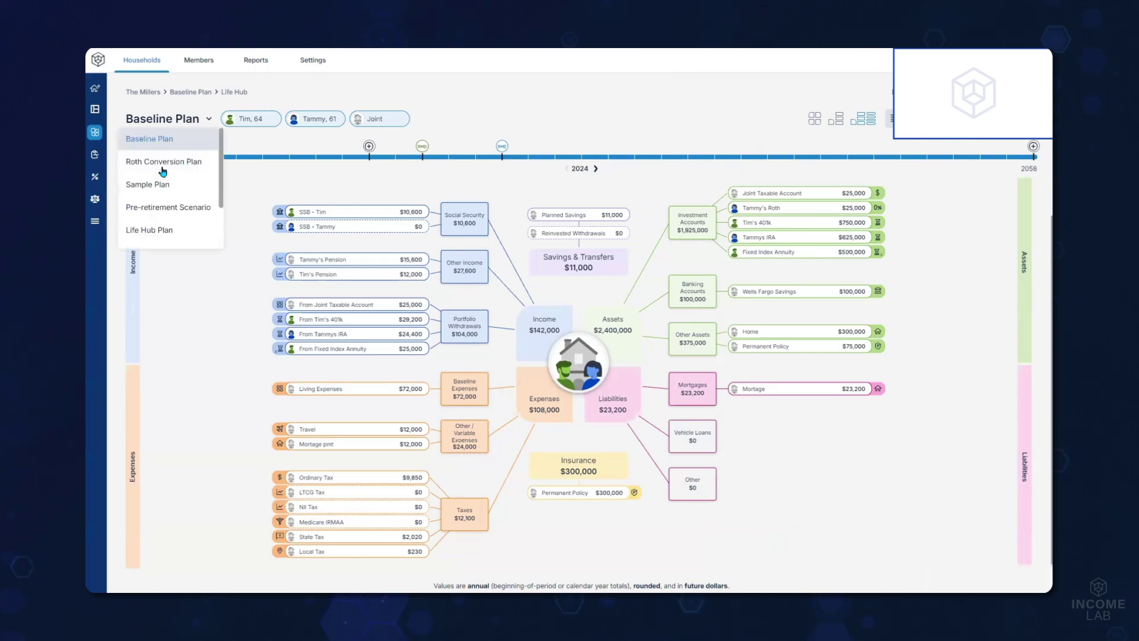
- Show the Life Hub Plan and spotlight its Special Vacation, Tim's Social Security, Car Loan and Mortgage events
{"action": "left_click", "coordinate": [158, 232]}
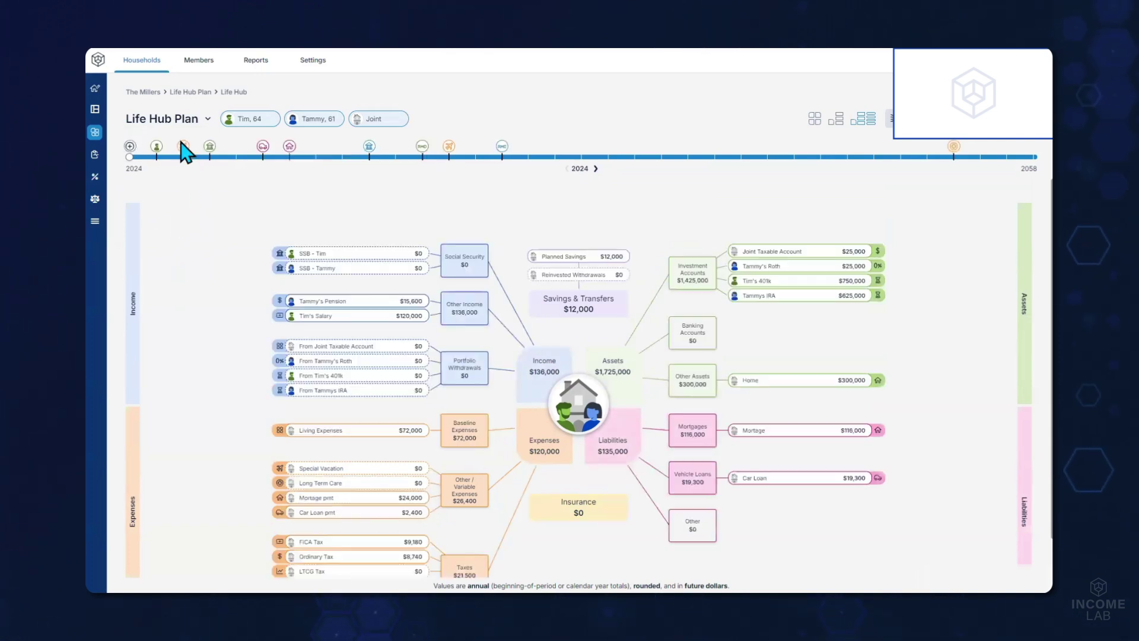
{"action": "left_click", "coordinate": [185, 149]}
{"action": "left_click", "coordinate": [184, 148]}
{"action": "left_click", "coordinate": [183, 148]}
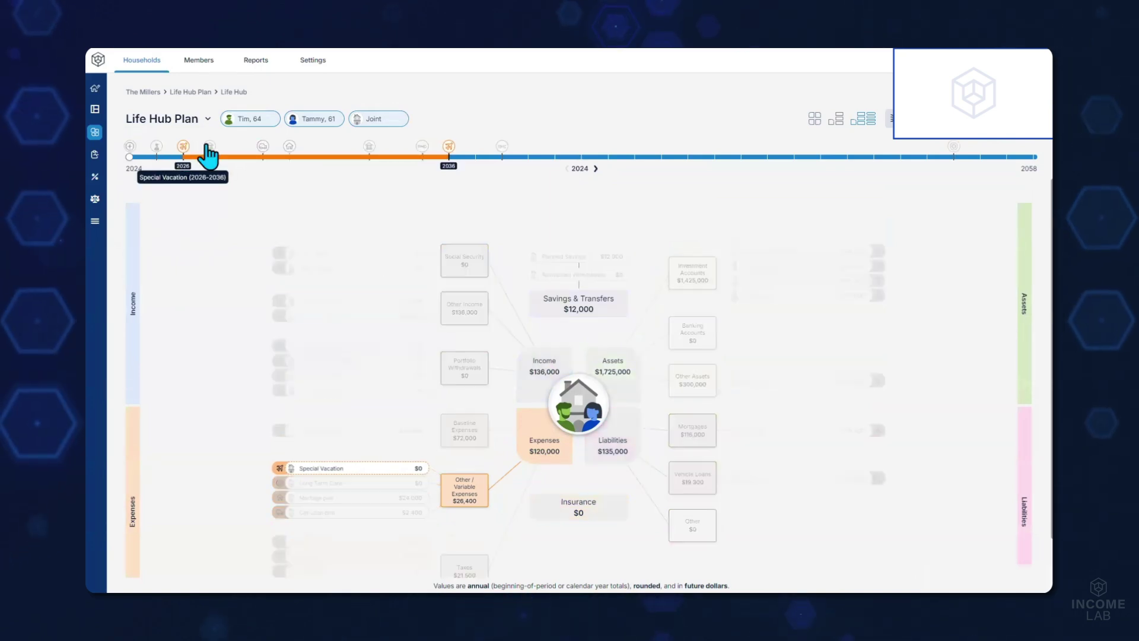
{"action": "left_click", "coordinate": [211, 151]}
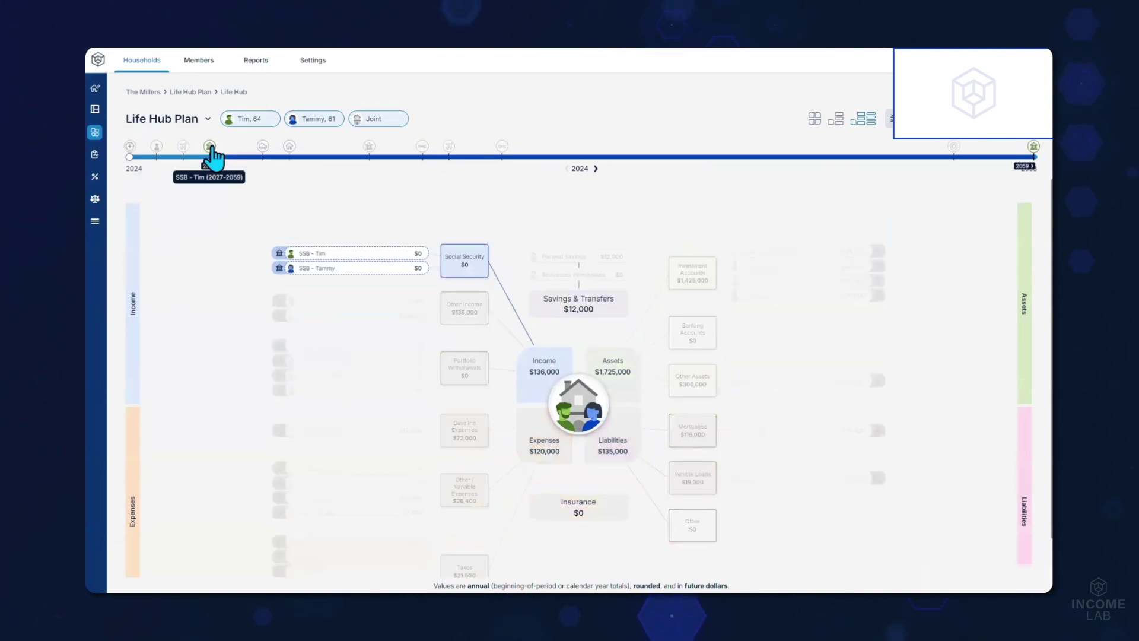
{"action": "left_click", "coordinate": [261, 150]}
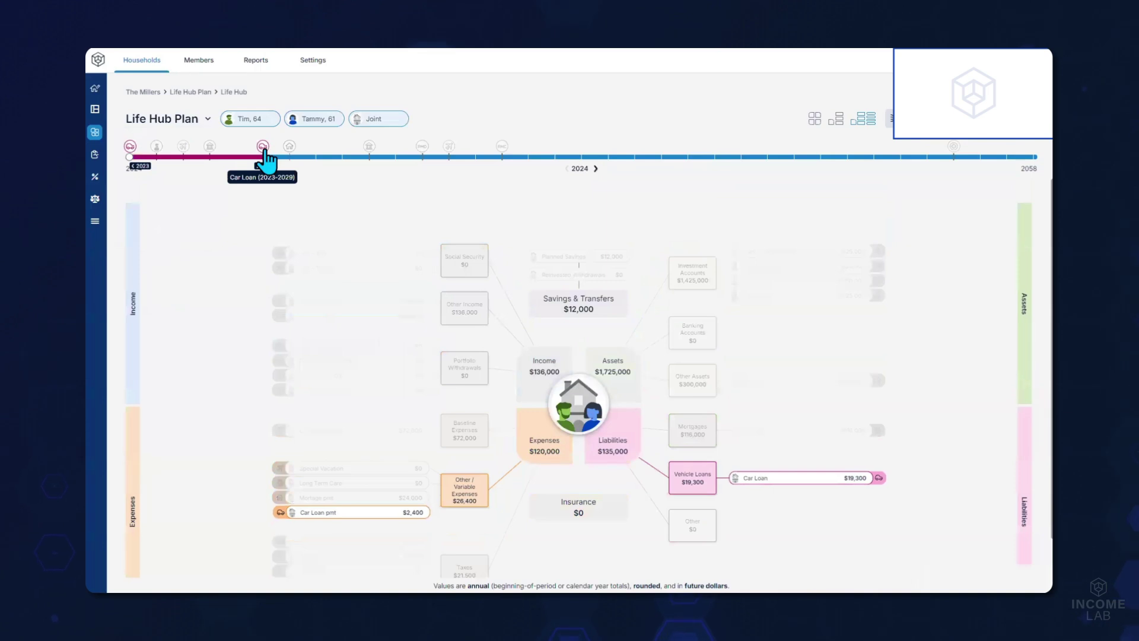
{"action": "left_click", "coordinate": [289, 148]}
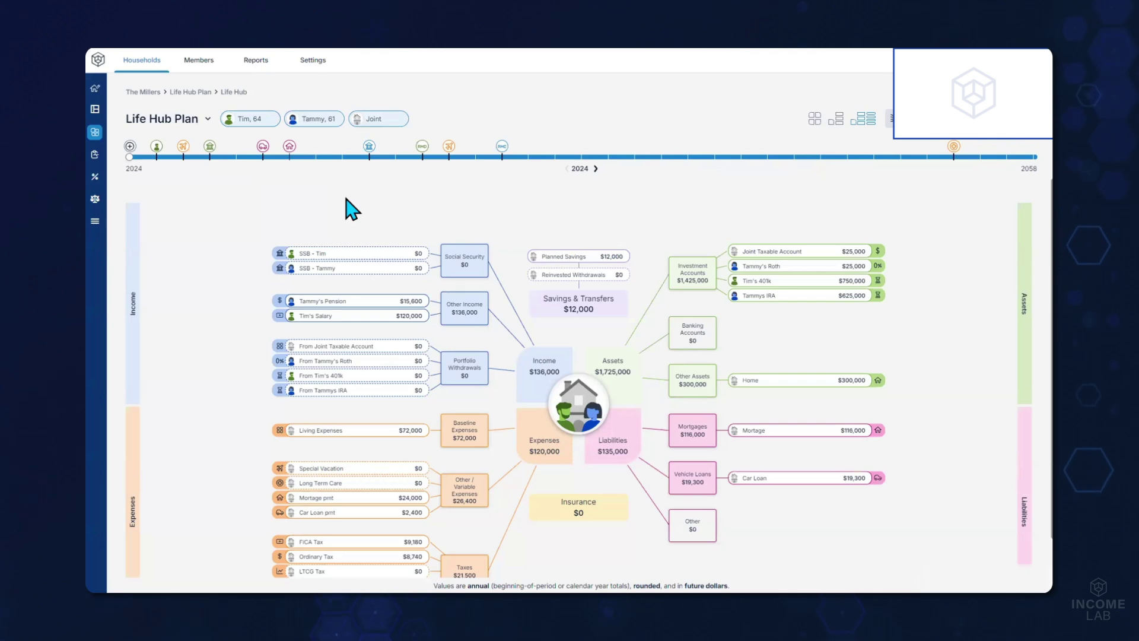
- Advance the Life Hub Plan view year by year to 2032
{"action": "left_click", "coordinate": [595, 169]}
{"action": "left_click", "coordinate": [596, 169]}
{"action": "left_click", "coordinate": [595, 169]}
{"action": "left_click", "coordinate": [596, 169]}
{"action": "left_click", "coordinate": [595, 169]}
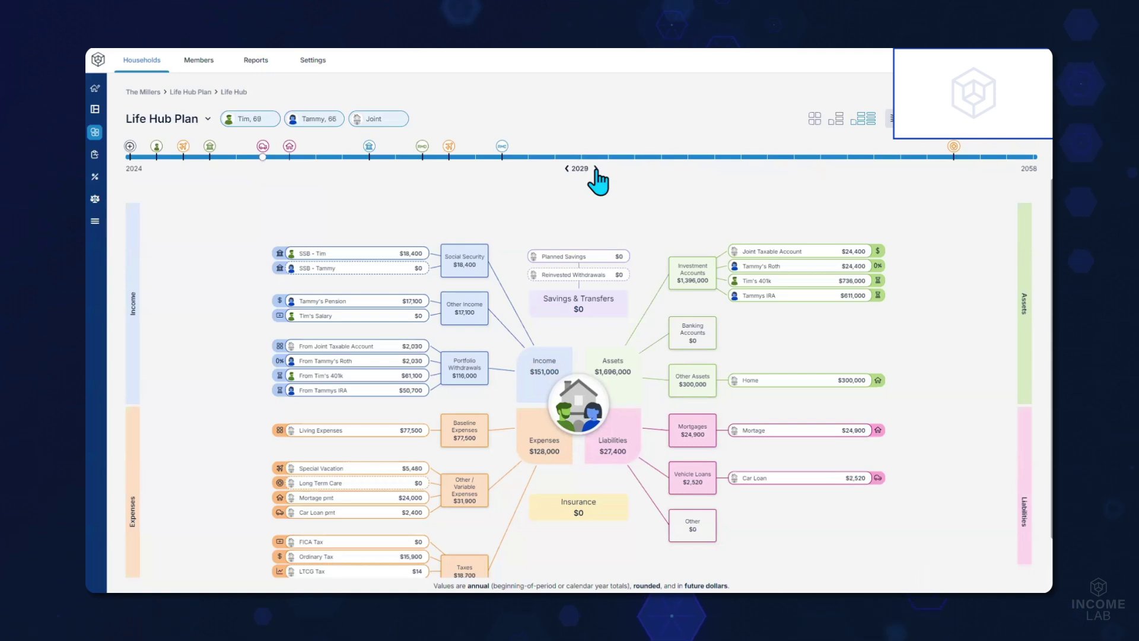
{"action": "left_click", "coordinate": [595, 169]}
{"action": "left_click", "coordinate": [596, 169]}
{"action": "left_click", "coordinate": [596, 169]}
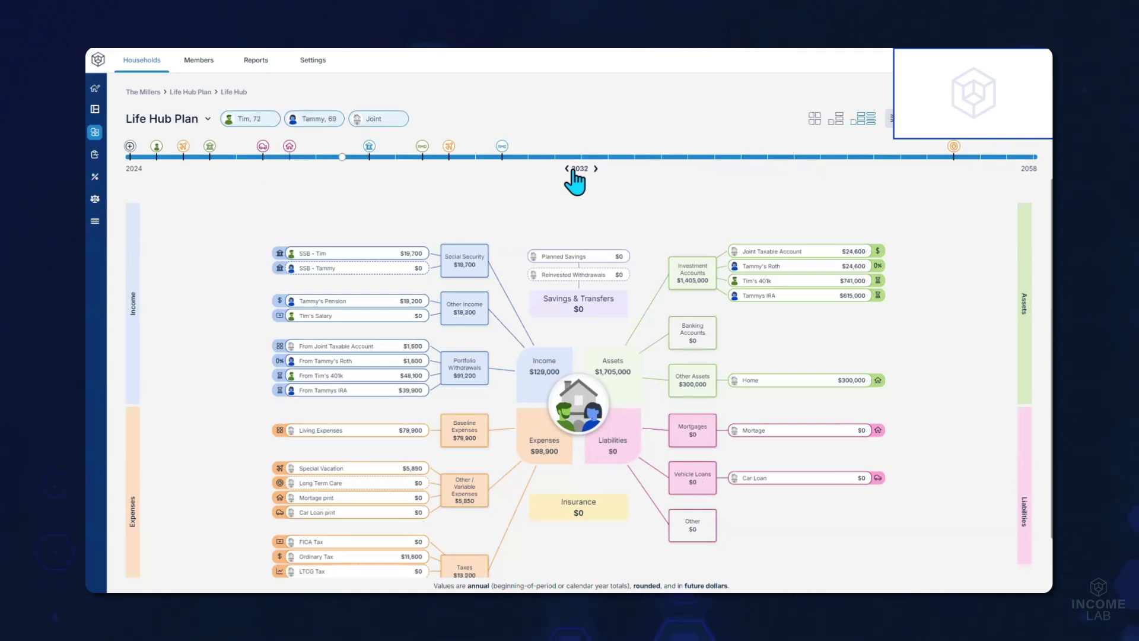
- Browse the year list and the household's plan list
{"action": "left_click", "coordinate": [580, 169]}
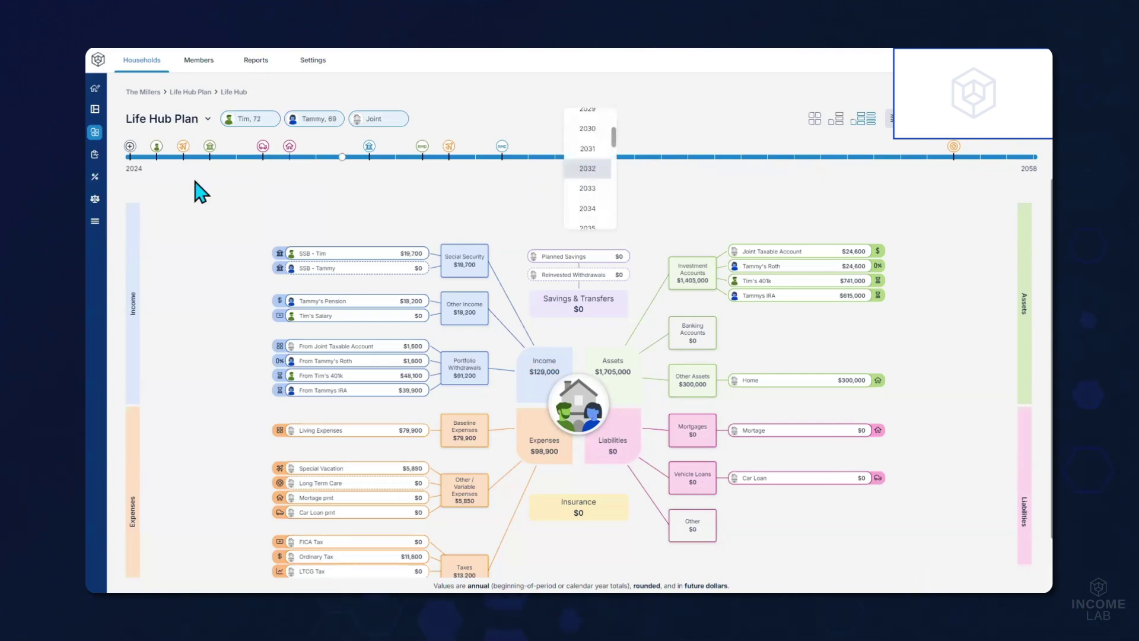
{"action": "left_click", "coordinate": [164, 126]}
{"action": "scroll", "coordinate": [189, 208], "scroll_direction": "down", "scroll_amount": 1}
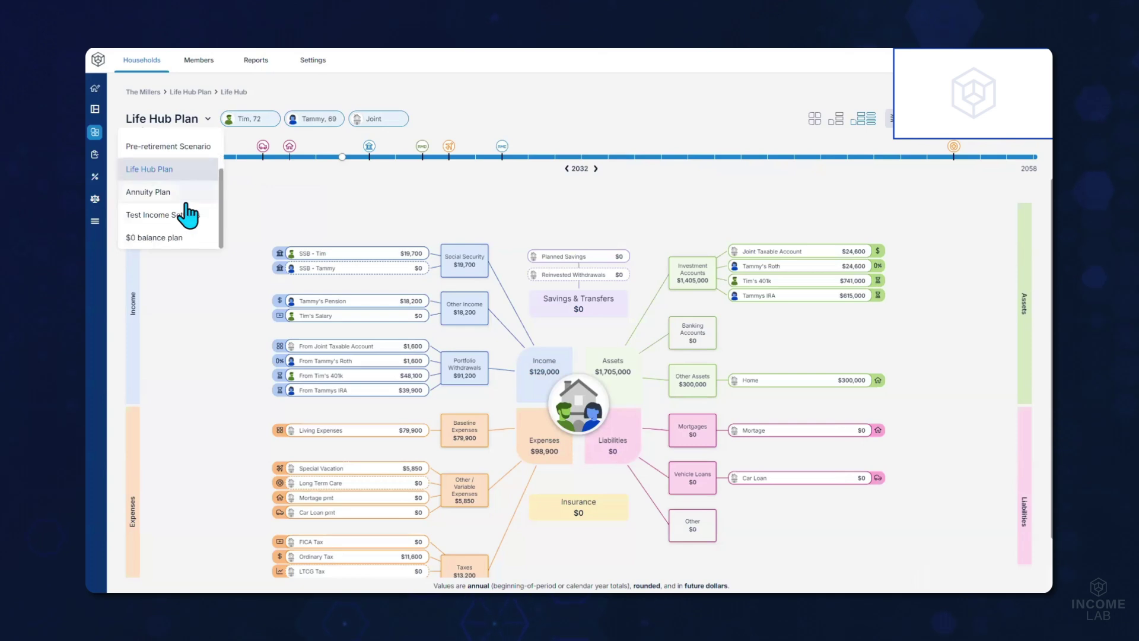
{"action": "scroll", "coordinate": [189, 183], "scroll_direction": "up", "scroll_amount": 3}
- Switch to the Roth Conversion Plan and open its Roth conversions details
{"action": "left_click", "coordinate": [183, 158]}
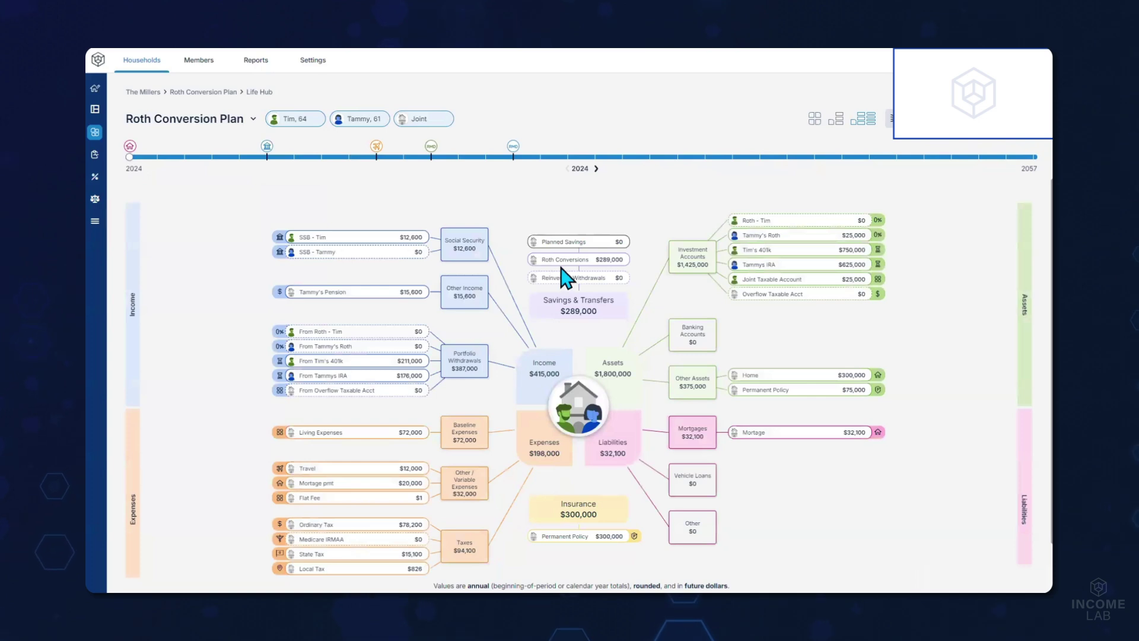
{"action": "left_click", "coordinate": [572, 262]}
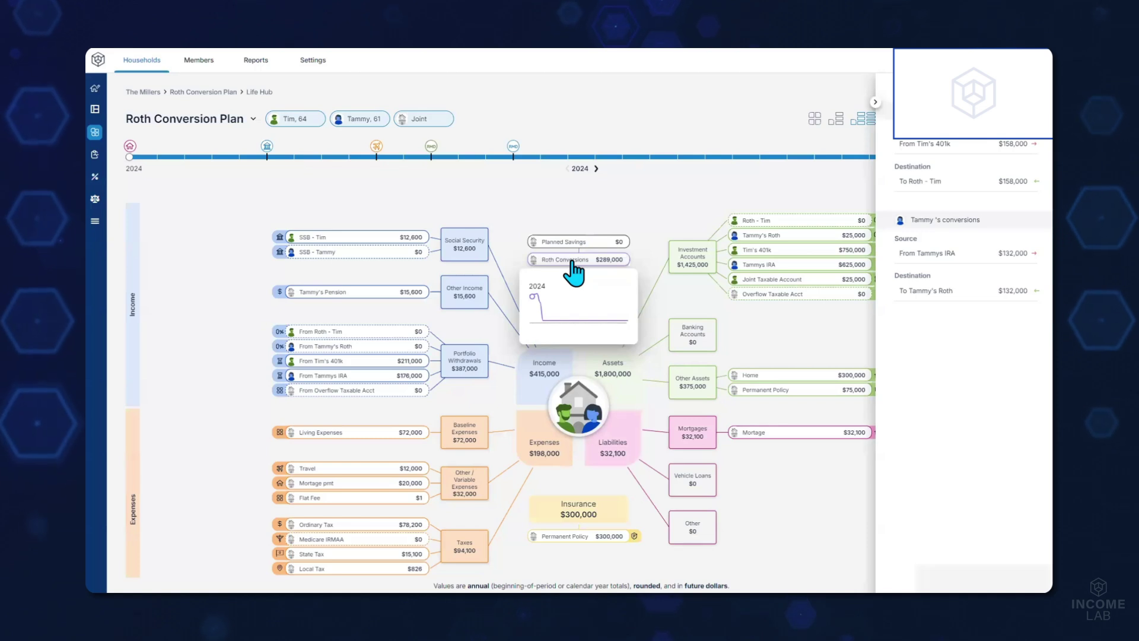
{"action": "left_click", "coordinate": [901, 159]}
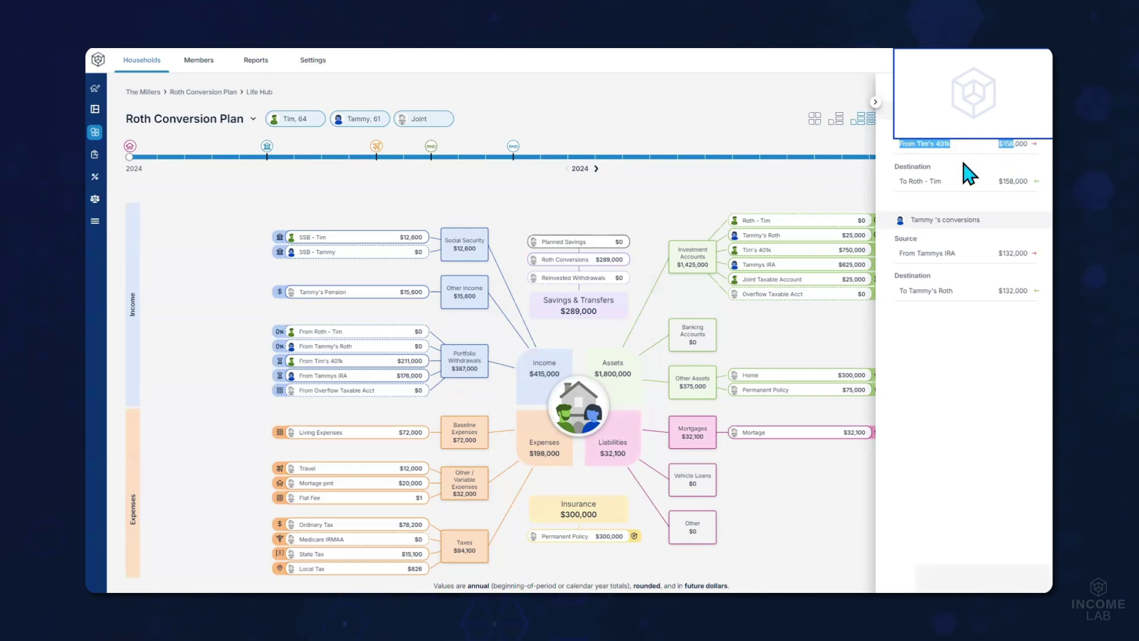
- Highlight the conversions into Roth - Tim and Tammy's $132,000 IRA conversion, then close the panel
{"action": "left_click_drag", "start_coordinate": [946, 181], "coordinate": [1010, 182]}
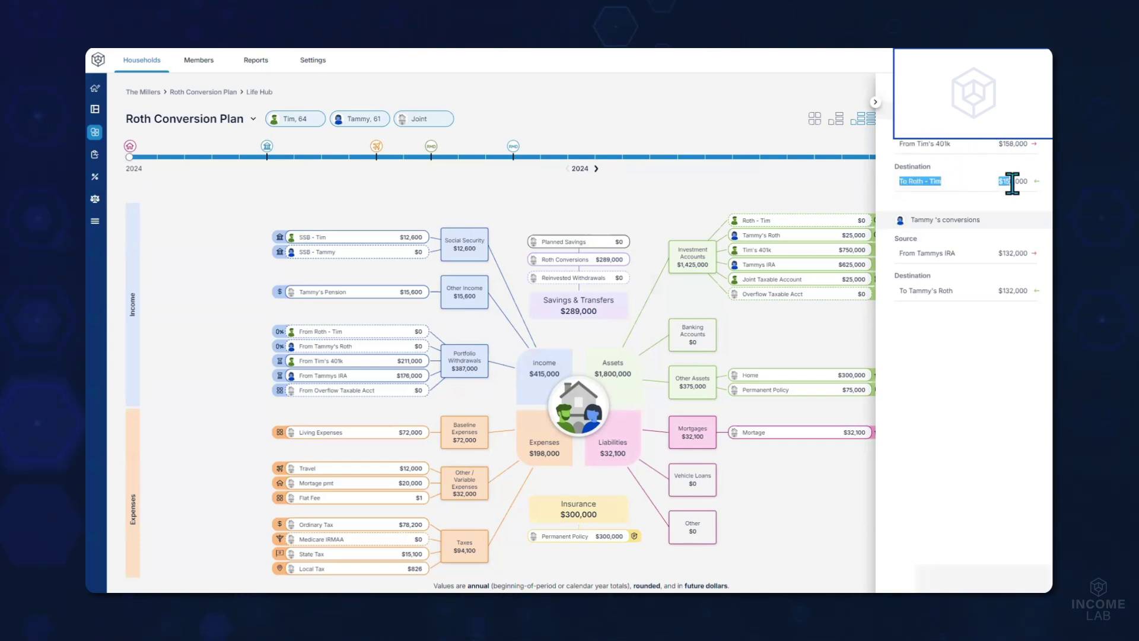
{"action": "left_click_drag", "start_coordinate": [924, 253], "coordinate": [1028, 254]}
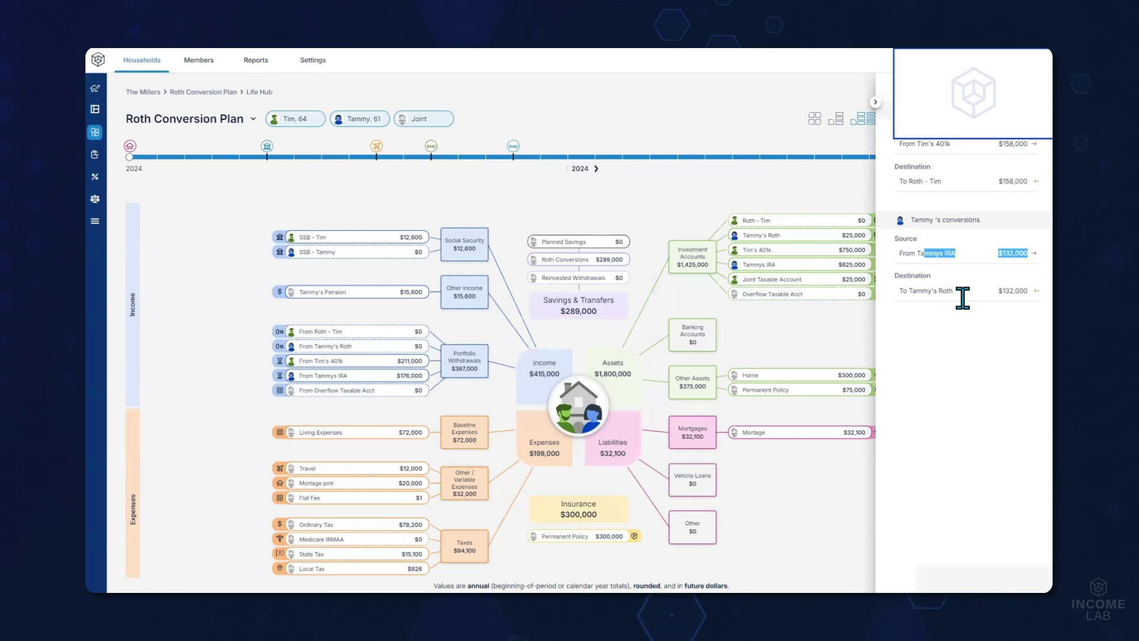
{"action": "left_click_drag", "start_coordinate": [921, 290], "coordinate": [1008, 291]}
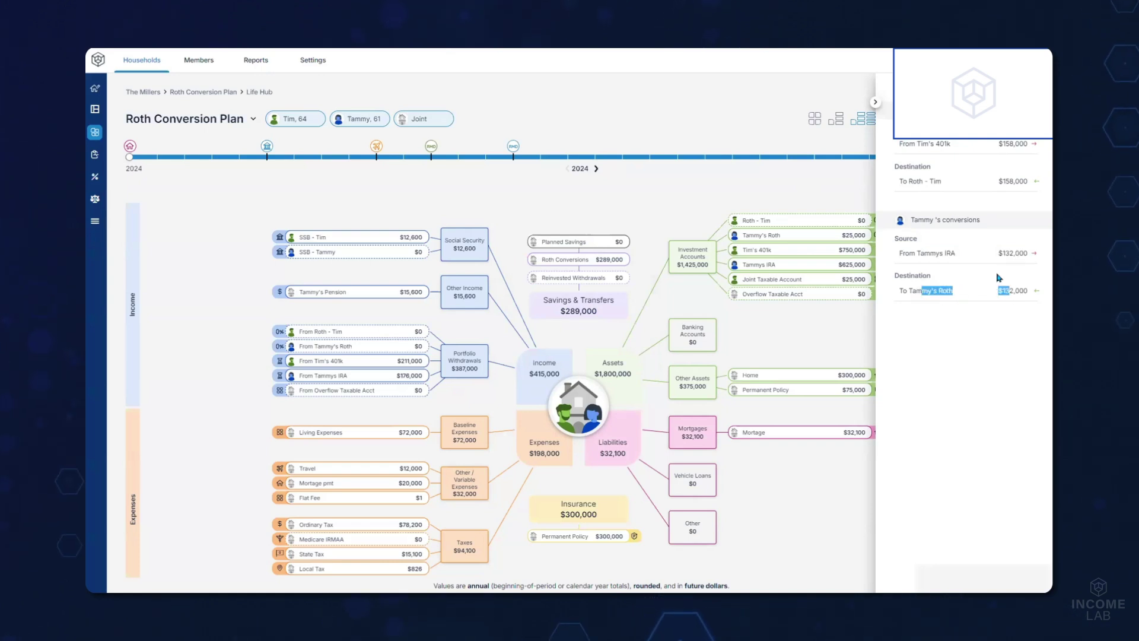
{"action": "left_click", "coordinate": [875, 104]}
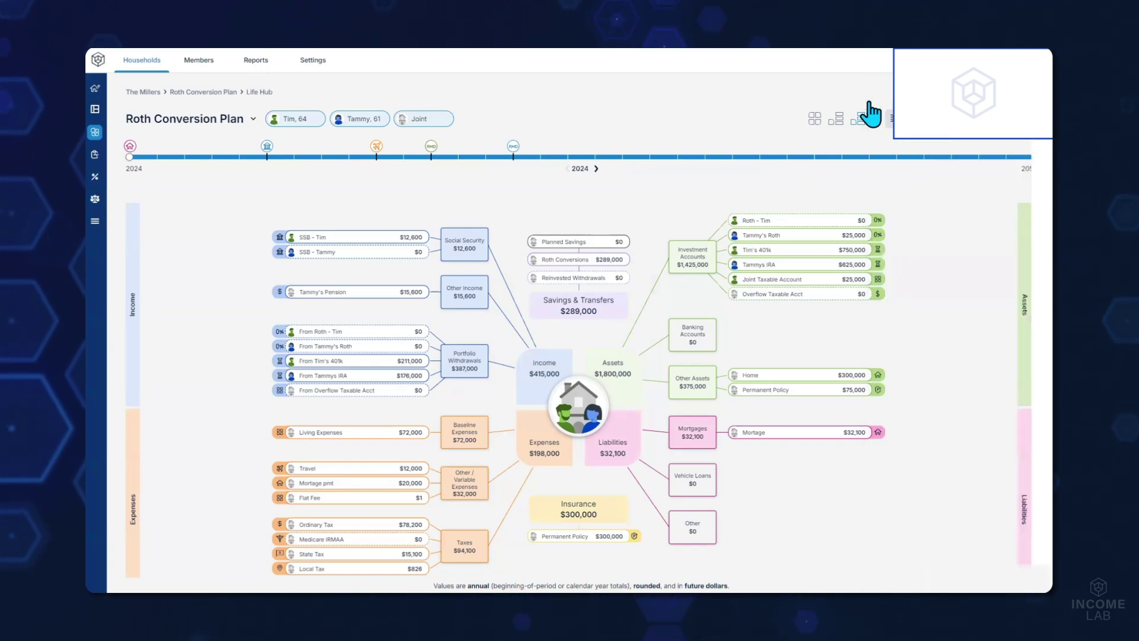
- Advance the Roth Conversion Plan through 2028 to 2032, then switch to the Baseline Plan
{"action": "left_click", "coordinate": [598, 169]}
{"action": "left_click", "coordinate": [598, 168]}
{"action": "left_click", "coordinate": [598, 168]}
{"action": "left_click", "coordinate": [598, 169]}
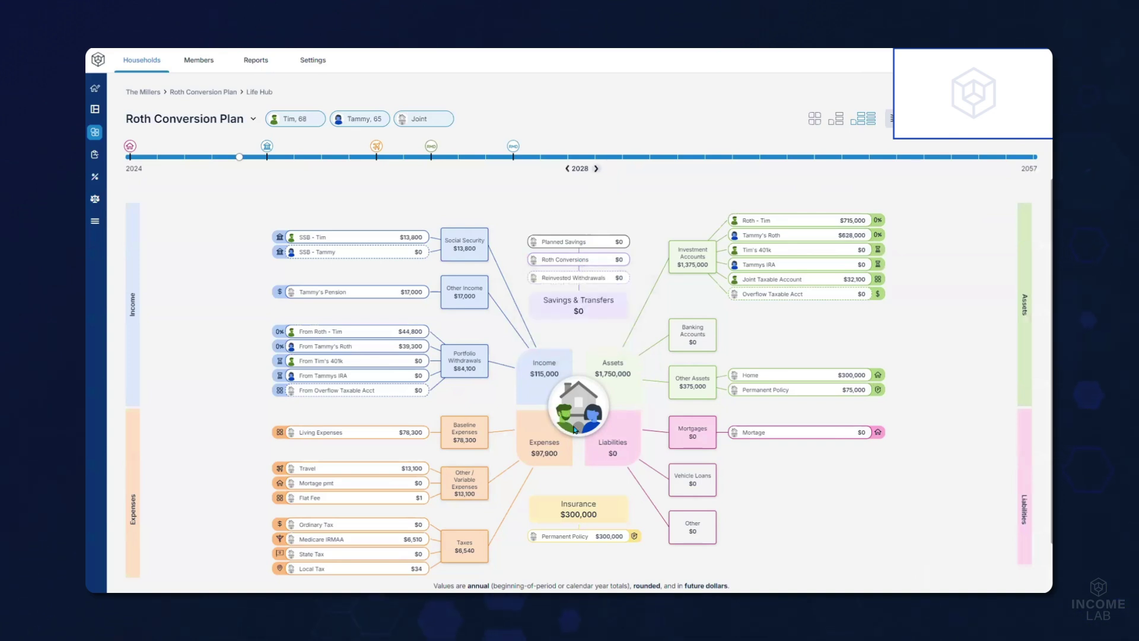
{"action": "scroll", "coordinate": [486, 427], "scroll_direction": "down", "scroll_amount": 1}
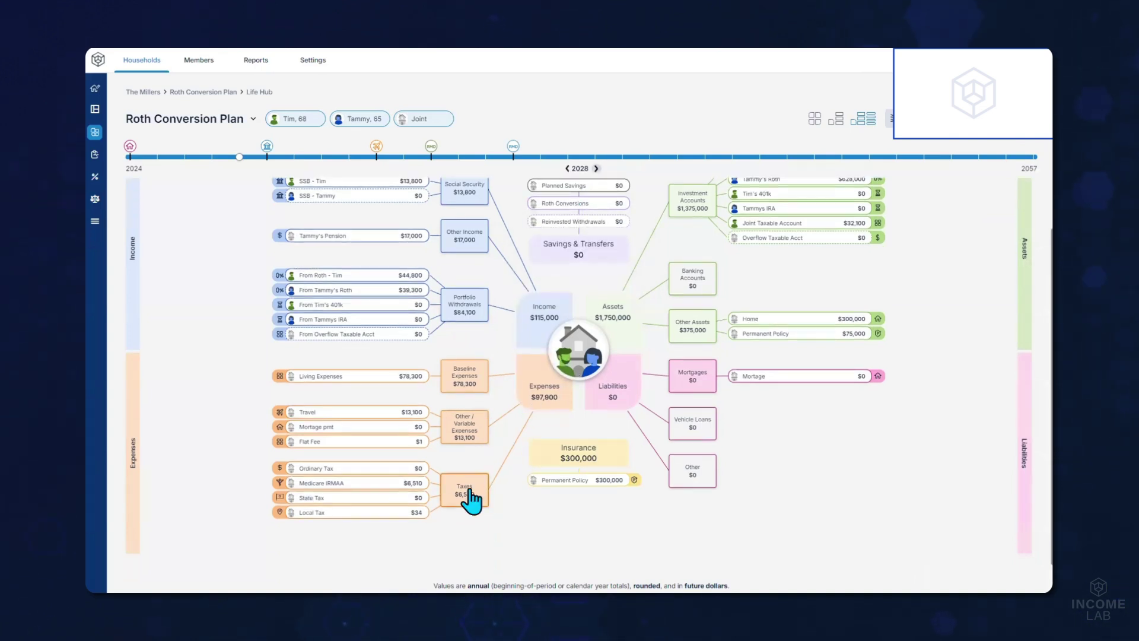
{"action": "left_click", "coordinate": [597, 169]}
{"action": "left_click", "coordinate": [596, 168]}
{"action": "left_click", "coordinate": [597, 168]}
{"action": "left_click", "coordinate": [597, 169]}
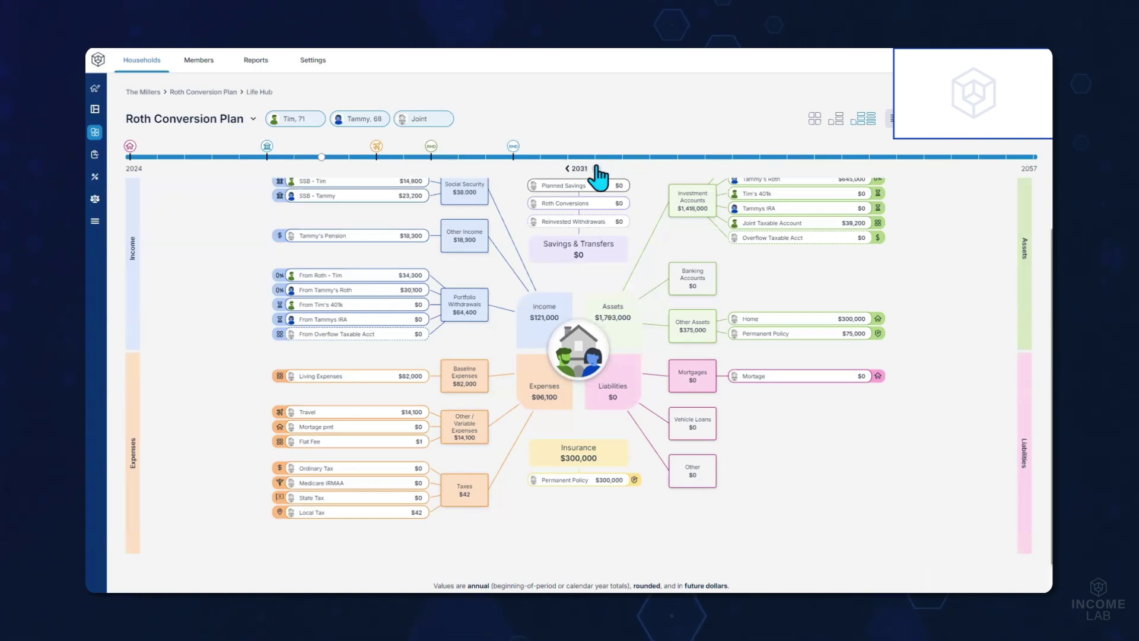
{"action": "scroll", "coordinate": [367, 212], "scroll_direction": "up", "scroll_amount": 1}
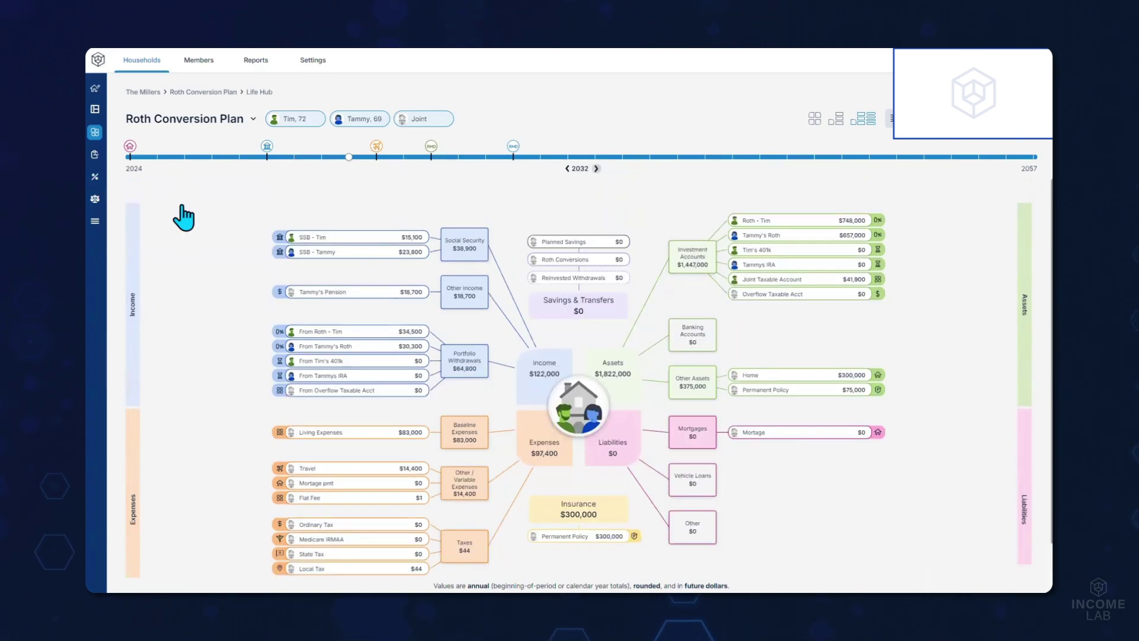
{"action": "left_click", "coordinate": [178, 118]}
{"action": "left_click", "coordinate": [149, 138]}
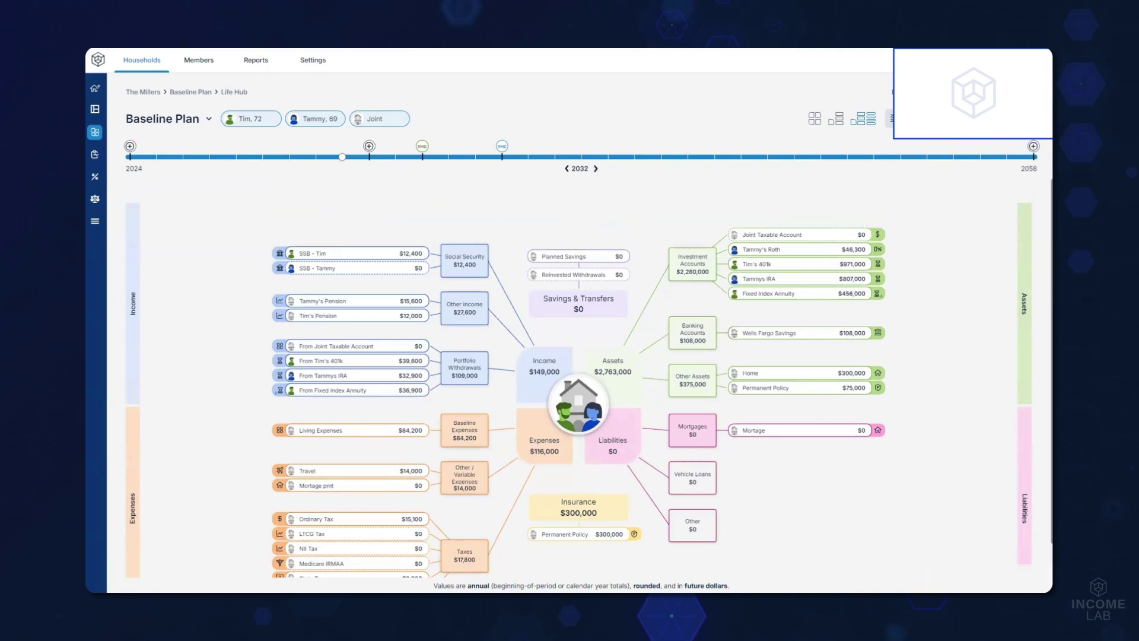
{"action": "left_click", "coordinate": [890, 118]}
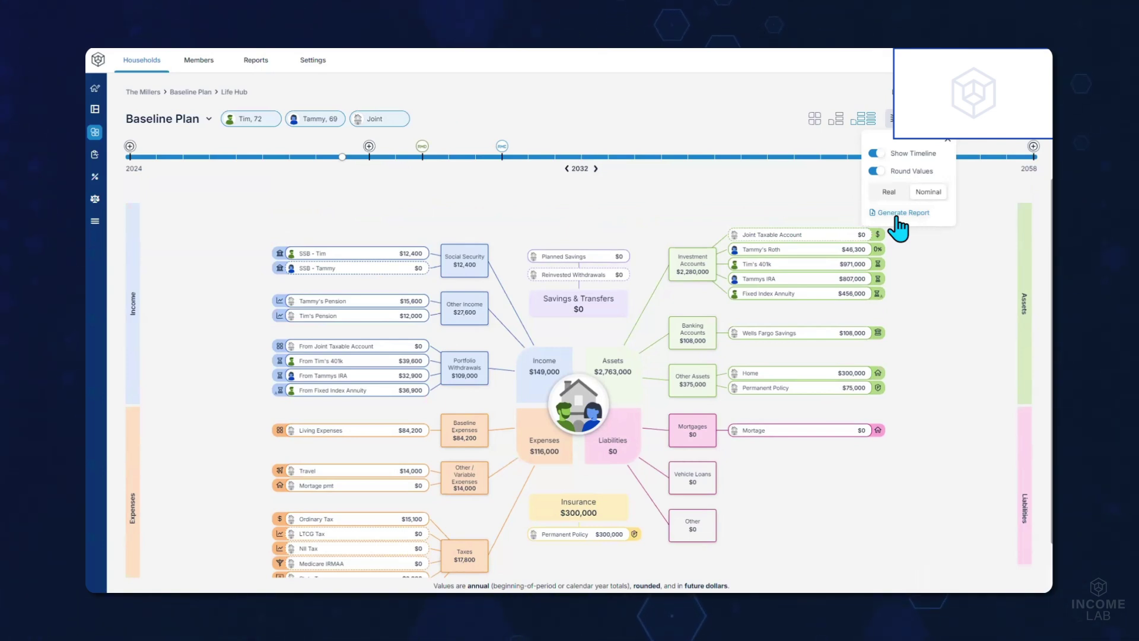
{"action": "left_click", "coordinate": [833, 209]}
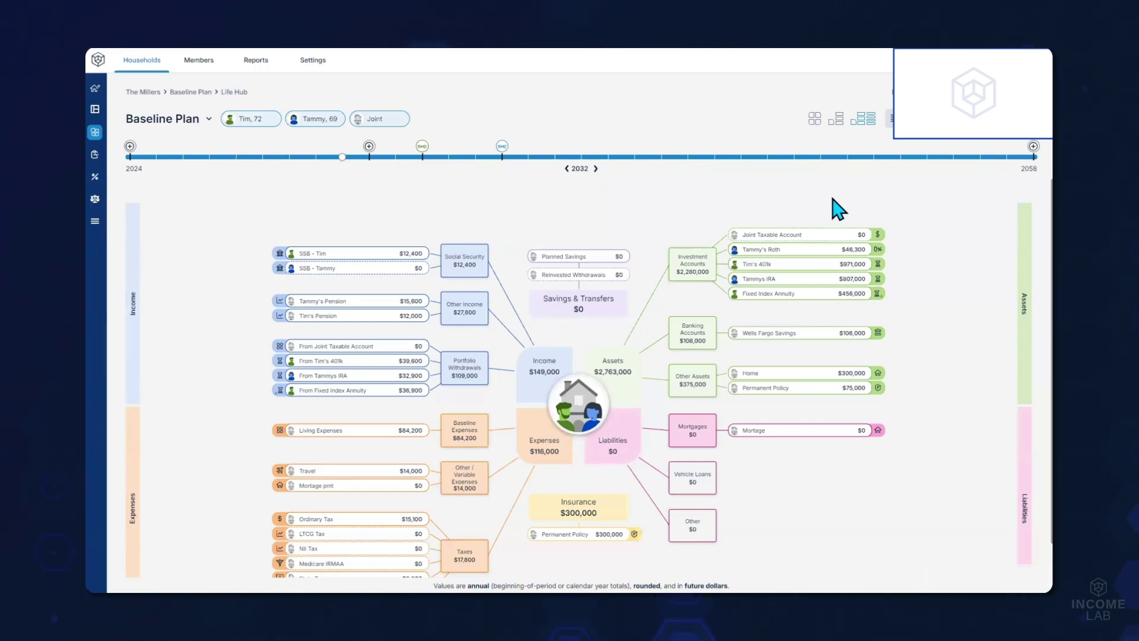
{"action": "scroll", "coordinate": [834, 210], "scroll_direction": "down", "scroll_amount": 1}
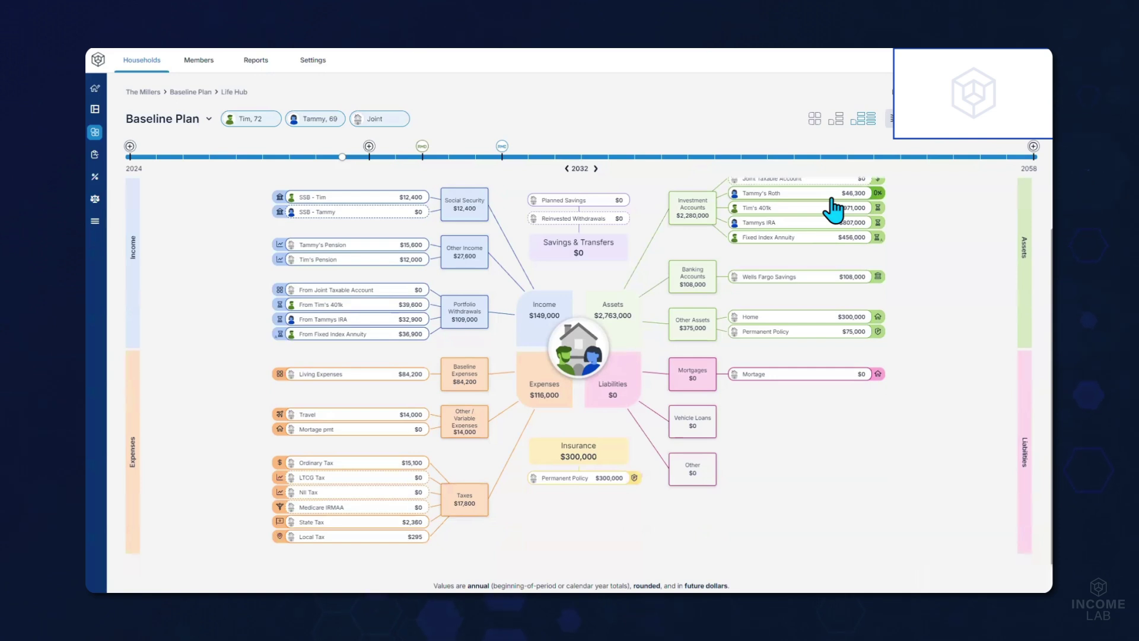
{"action": "scroll", "coordinate": [834, 210], "scroll_direction": "up", "scroll_amount": 1}
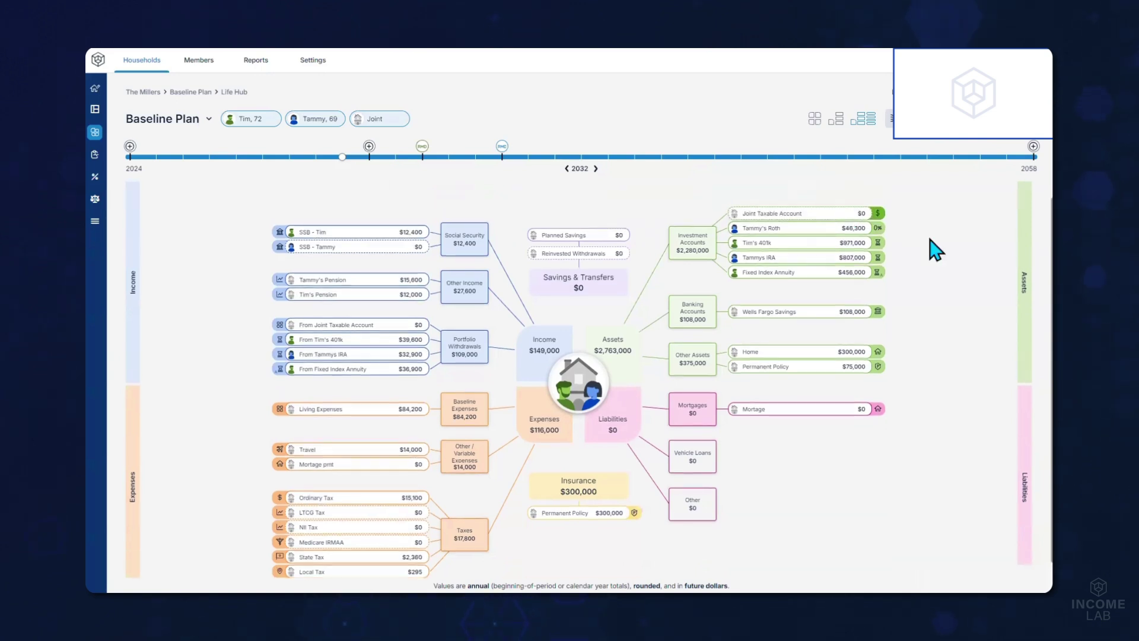